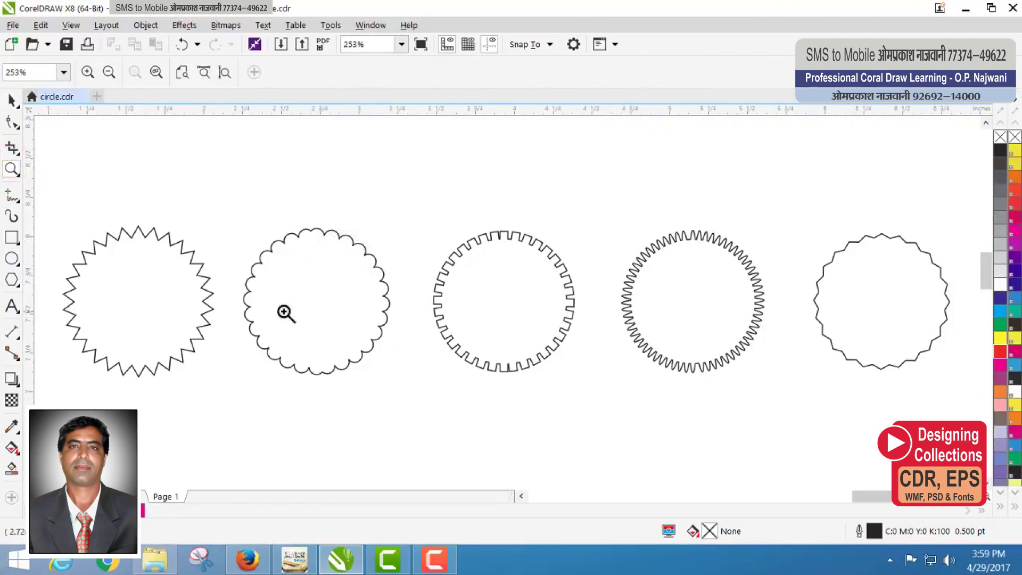
# Draw a circle about 1.1 inches in diameter and place it below the zigzag-edged sample circle.
pyautogui.rightClick(173, 312)
pyautogui.moveTo(325, 377); pyautogui.dragTo(662, 461)
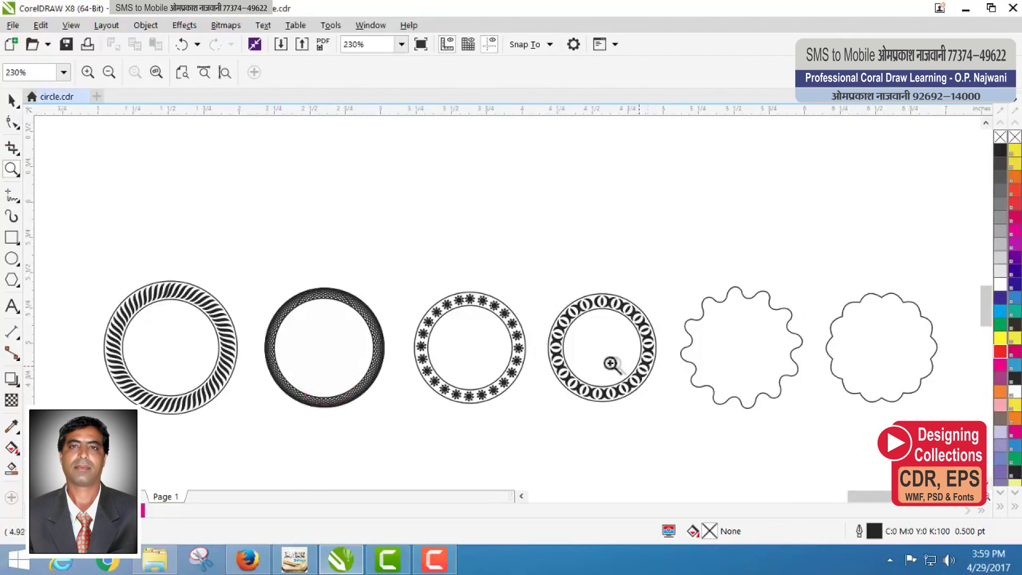
pyautogui.rightClick(265, 351)
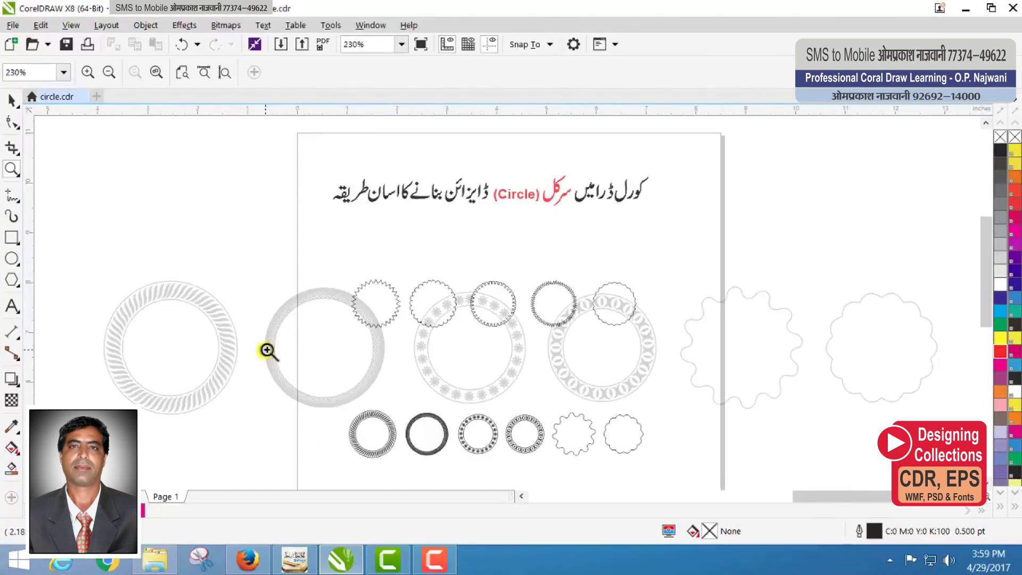
pyautogui.moveTo(352, 322); pyautogui.dragTo(429, 409)
pyautogui.press('space')
pyautogui.click(208, 237)
pyautogui.press('F7')
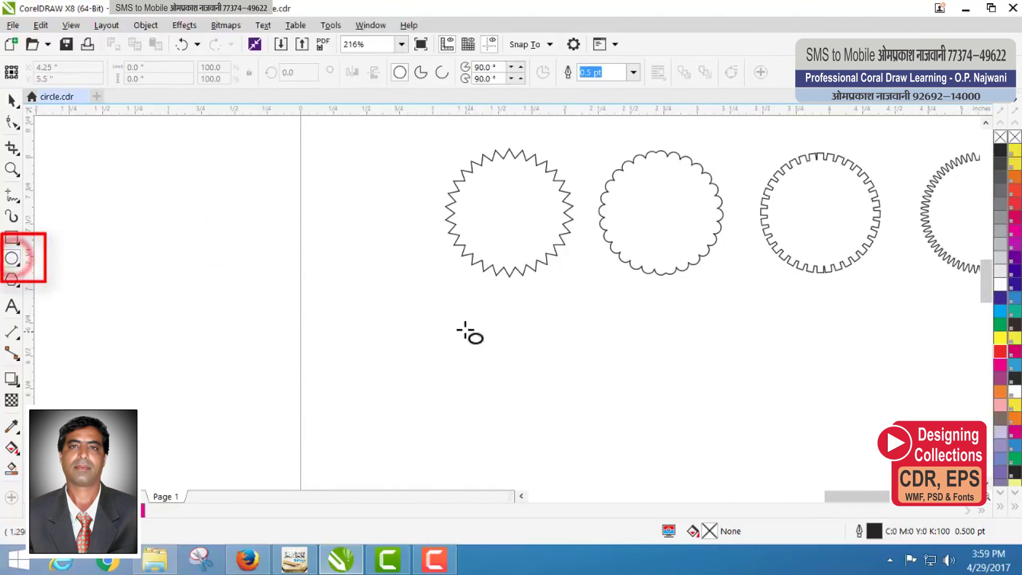
pyautogui.moveTo(463, 318); pyautogui.dragTo(546, 463)
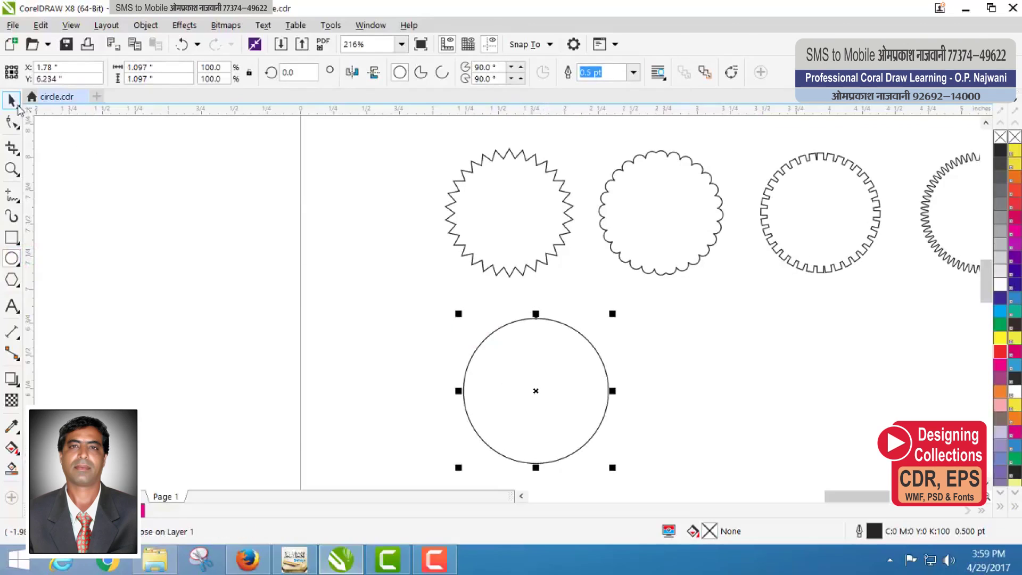
pyautogui.moveTo(533, 408); pyautogui.dragTo(510, 416)
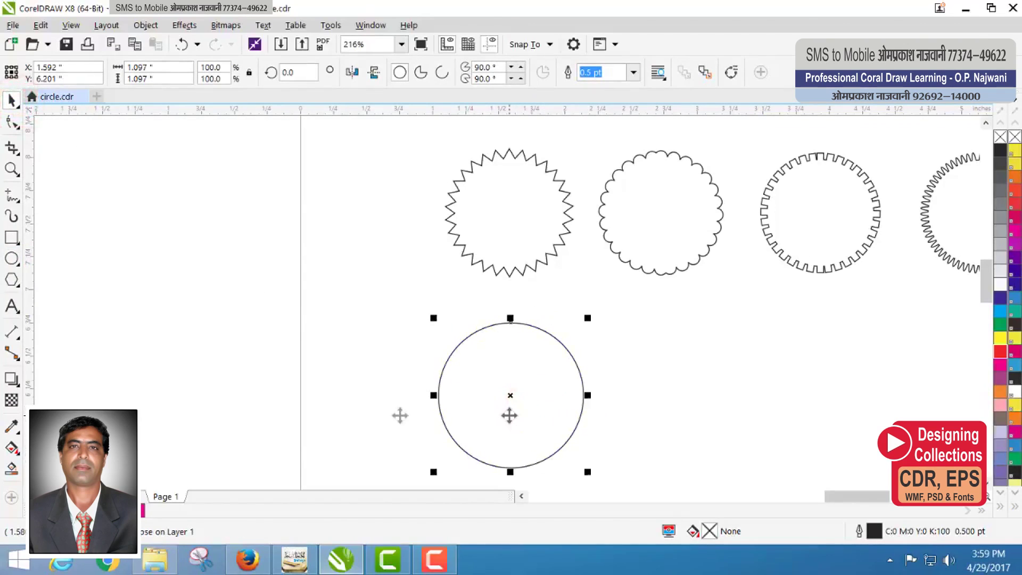
# Draw a small polygon about 0.24 inch wide in the empty area beside the circle and give it 3 sides.
pyautogui.click(13, 281)
pyautogui.moveTo(128, 249); pyautogui.dragTo(168, 288)
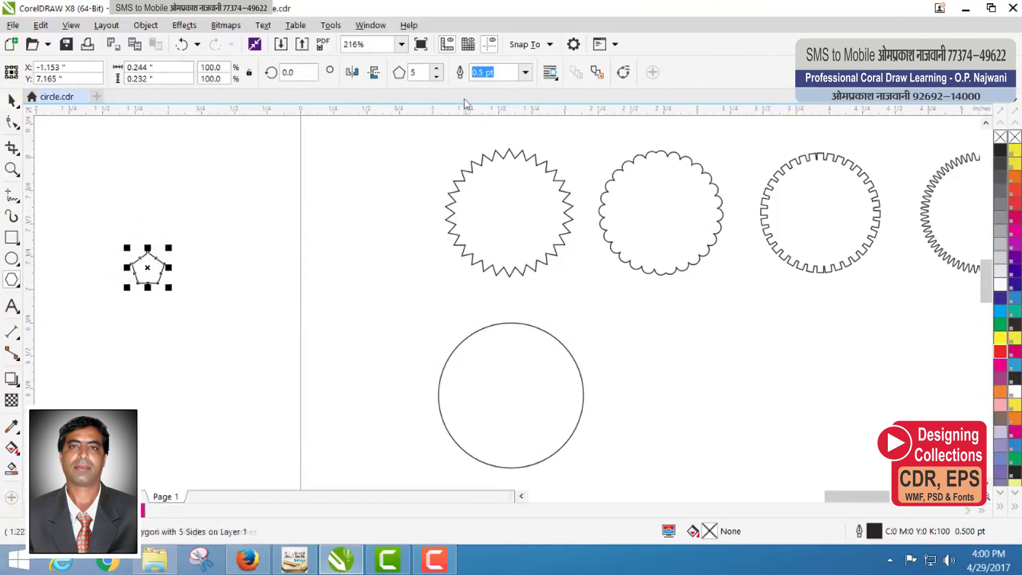
pyautogui.click(437, 77)
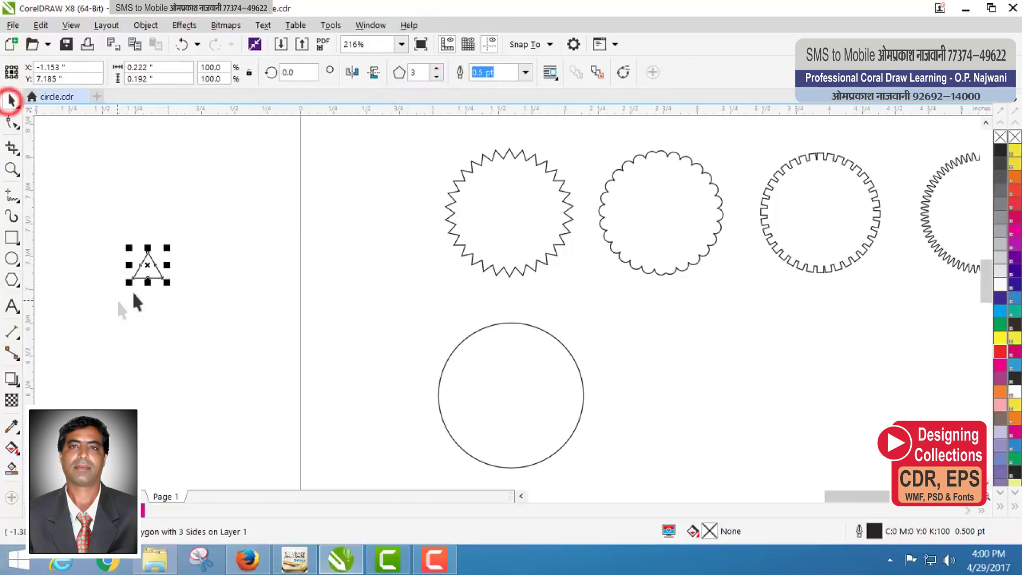
# Centre the triangle across the circle's top edge, scale it to about 80% and shift it slightly upward.
pyautogui.moveTo(148, 265); pyautogui.dragTo(486, 297)
pyautogui.press('space')
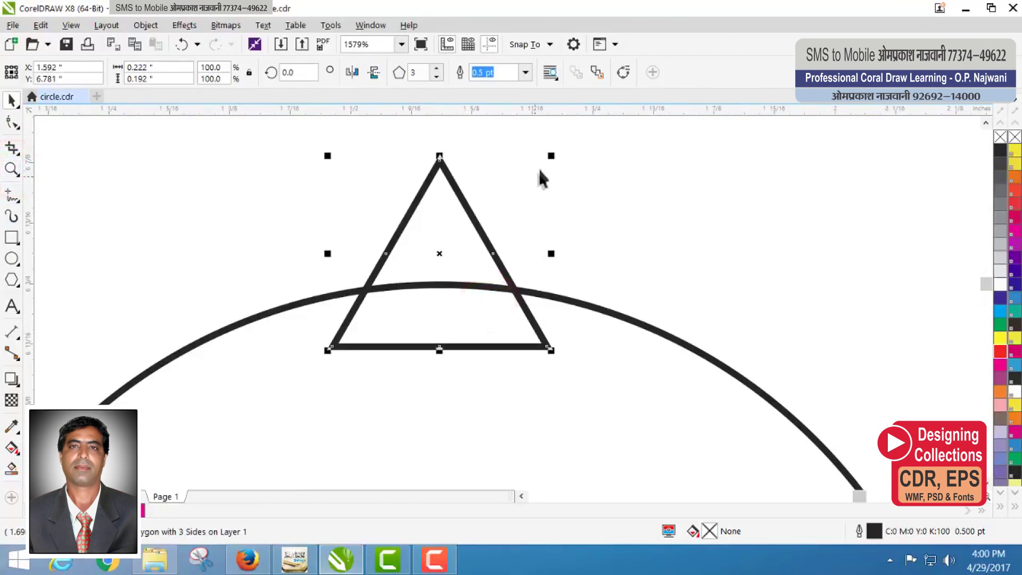
pyautogui.moveTo(552, 157); pyautogui.dragTo(531, 176)
pyautogui.keyDown('shift'); pyautogui.click(544, 299); pyautogui.keyUp('shift')
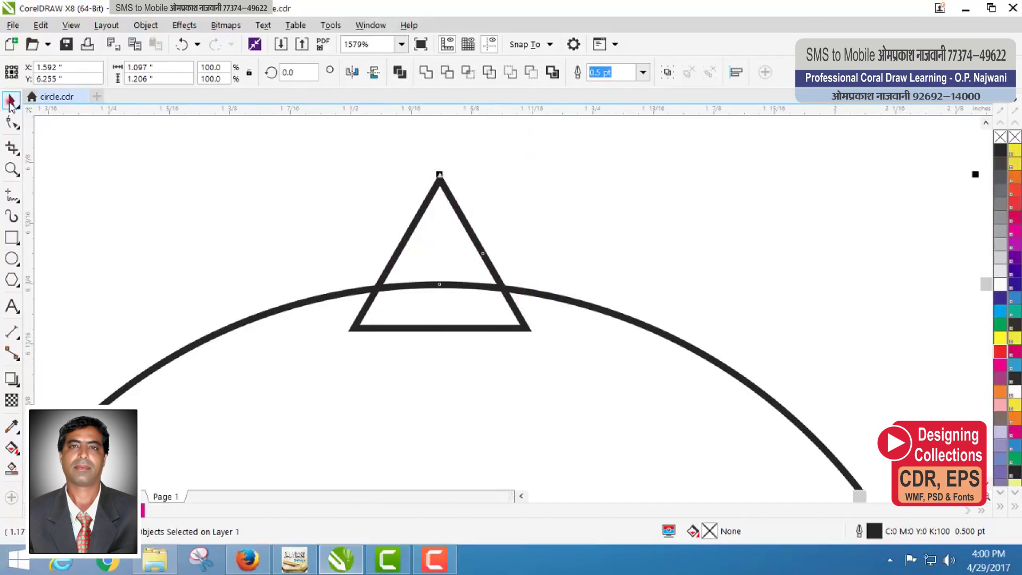
pyautogui.click(553, 199)
pyautogui.click(475, 240)
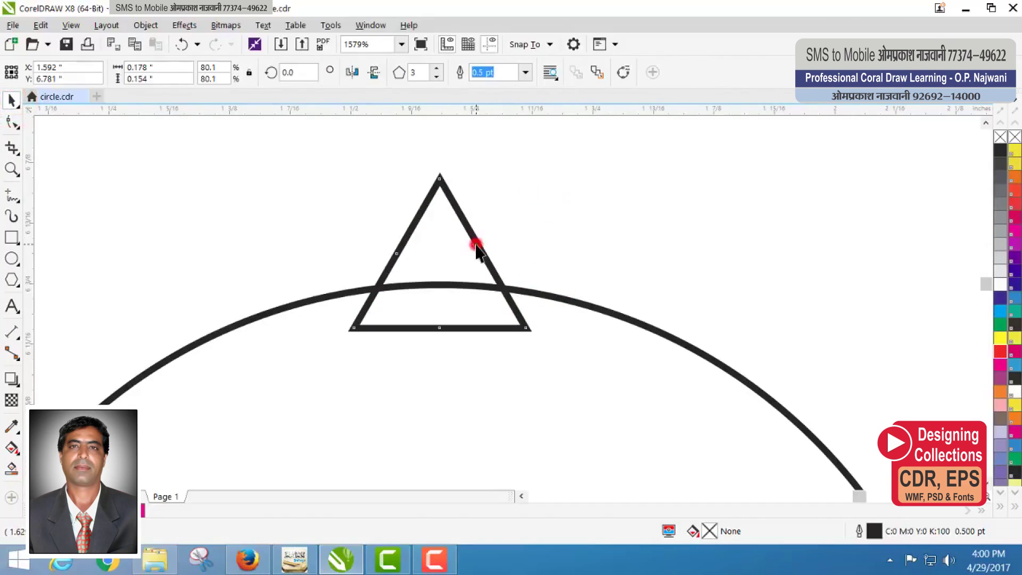
pyautogui.moveTo(476, 241); pyautogui.dragTo(481, 240)
# Set the triangle's rotation centre to the circle's centre and create a copy rotated about 15 degrees clockwise.
pyautogui.click(12, 170)
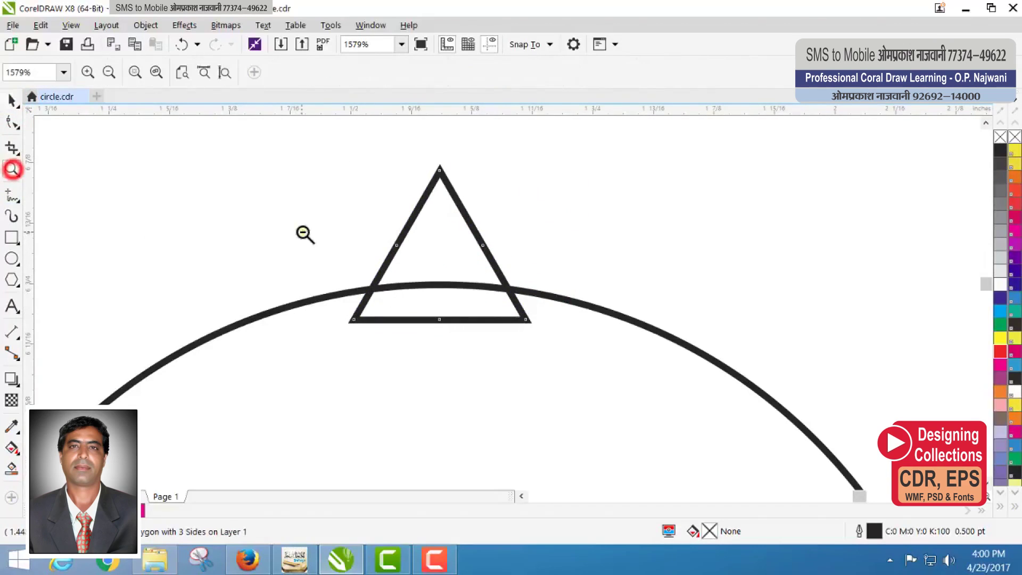
pyautogui.rightClick(303, 232)
pyautogui.moveTo(498, 379); pyautogui.dragTo(596, 463)
pyautogui.press('space')
pyautogui.click(658, 189)
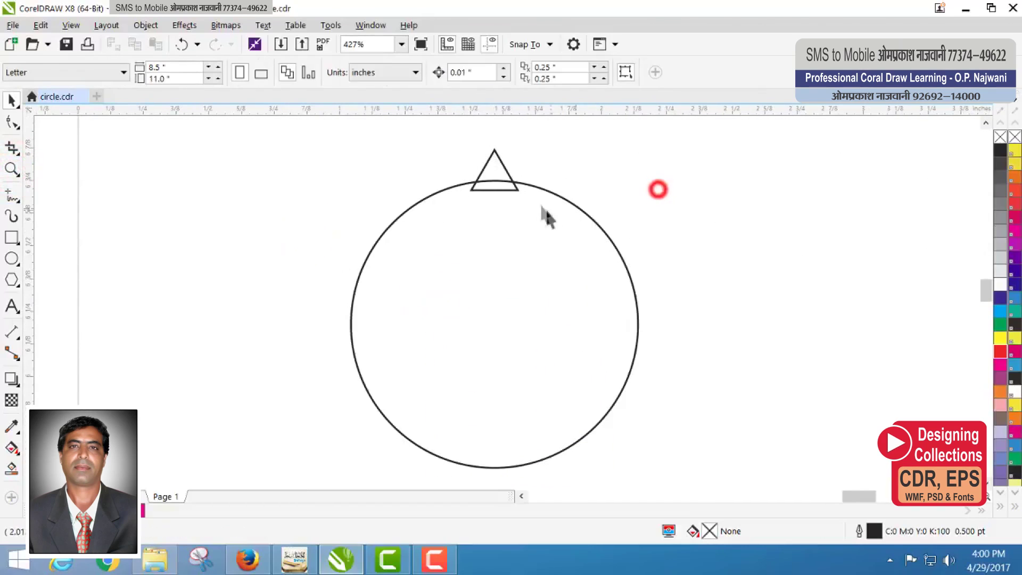
pyautogui.click(497, 171)
pyautogui.click(495, 171)
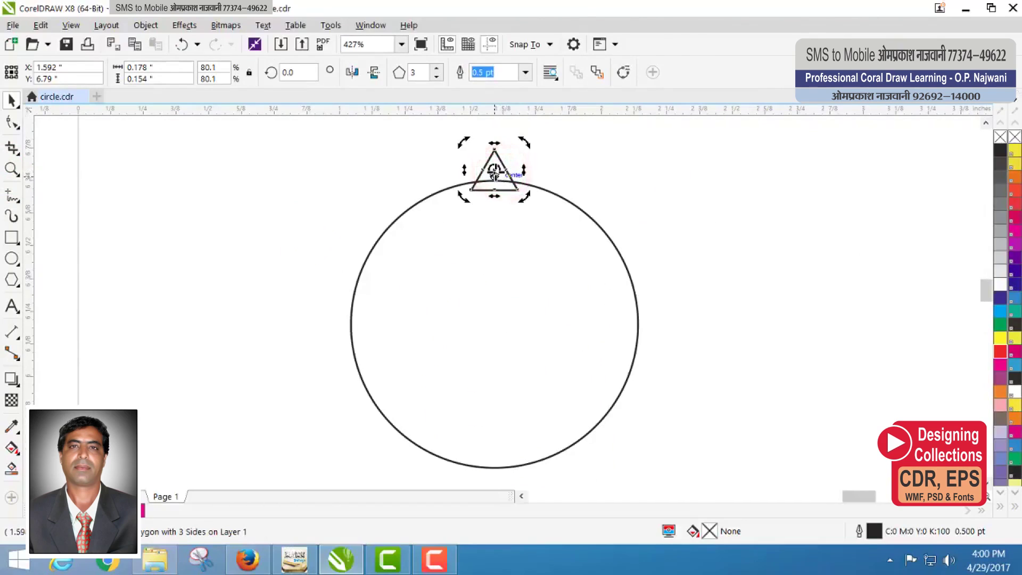
pyautogui.moveTo(495, 171); pyautogui.dragTo(493, 323)
pyautogui.moveTo(525, 142); pyautogui.dragTo(574, 151)
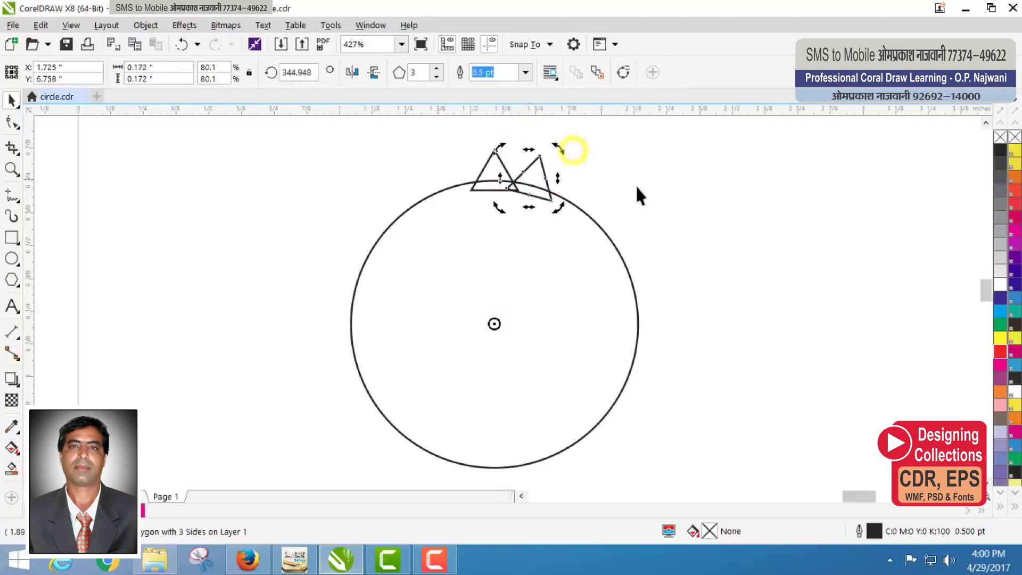
# Repeat the rotated triangle copy until triangles surround the whole circle.
pyautogui.hotkey('ctrl', 'd')
pyautogui.hotkey('ctrl', 'd')
pyautogui.hotkey('ctrl', 'd')
pyautogui.hotkey('ctrl', 'd')
pyautogui.hotkey('ctrl', 'd')
pyautogui.hotkey('ctrl', 'd')
pyautogui.hotkey('ctrl', 'd')
pyautogui.hotkey('ctrl', 'd')
pyautogui.hotkey('ctrl', 'd')
pyautogui.hotkey('ctrl', 'd')
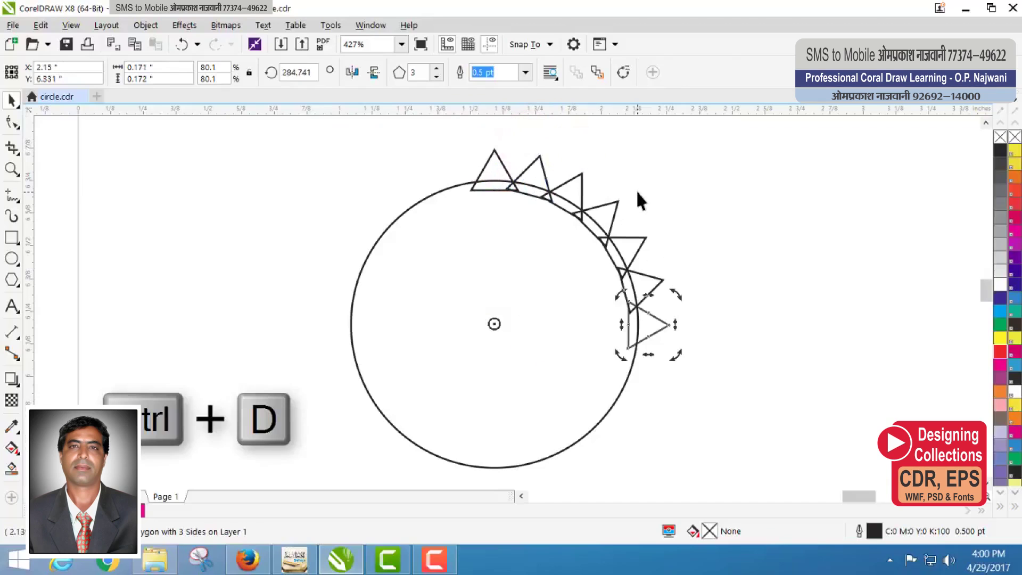
pyautogui.hotkey('ctrl', 'd')
pyautogui.hotkey('ctrl', 'd')
pyautogui.hotkey('ctrl', 'd')
pyautogui.hotkey('ctrl', 'd')
pyautogui.hotkey('ctrl', 'd')
pyautogui.hotkey('ctrl', 'd')
pyautogui.hotkey('ctrl', 'd')
pyautogui.hotkey('ctrl', 'd')
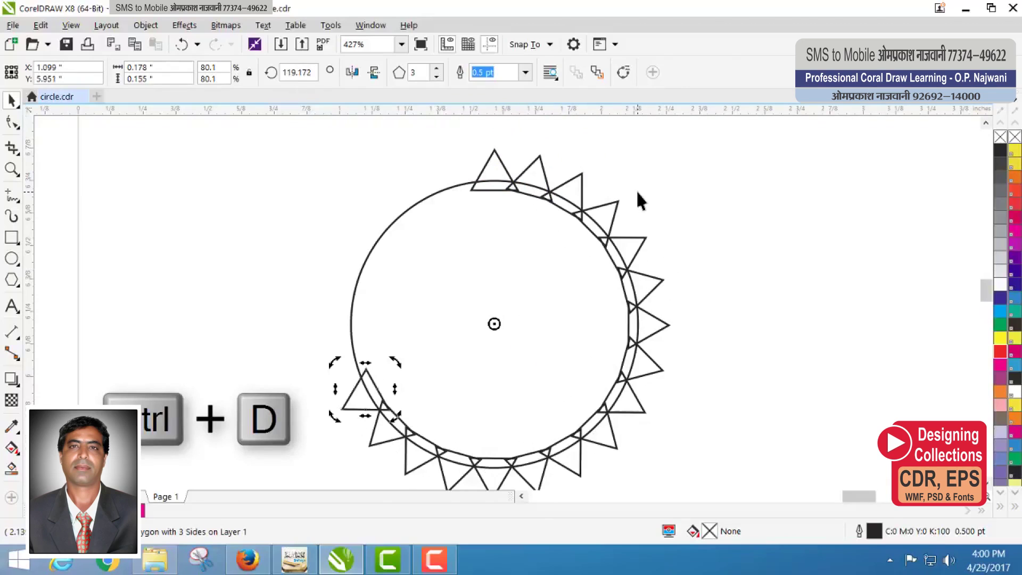
pyautogui.hotkey('ctrl', 'd')
pyautogui.hotkey('ctrl', 'd')
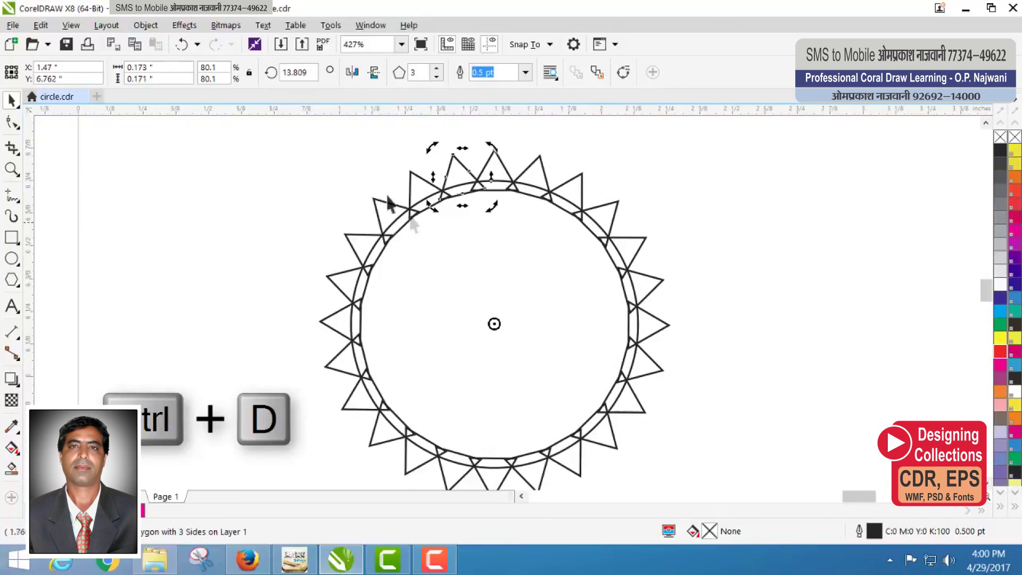
# Weld the circle and all its surrounding triangles into a single zigzag outline.
pyautogui.moveTo(582, 370); pyautogui.dragTo(702, 445)
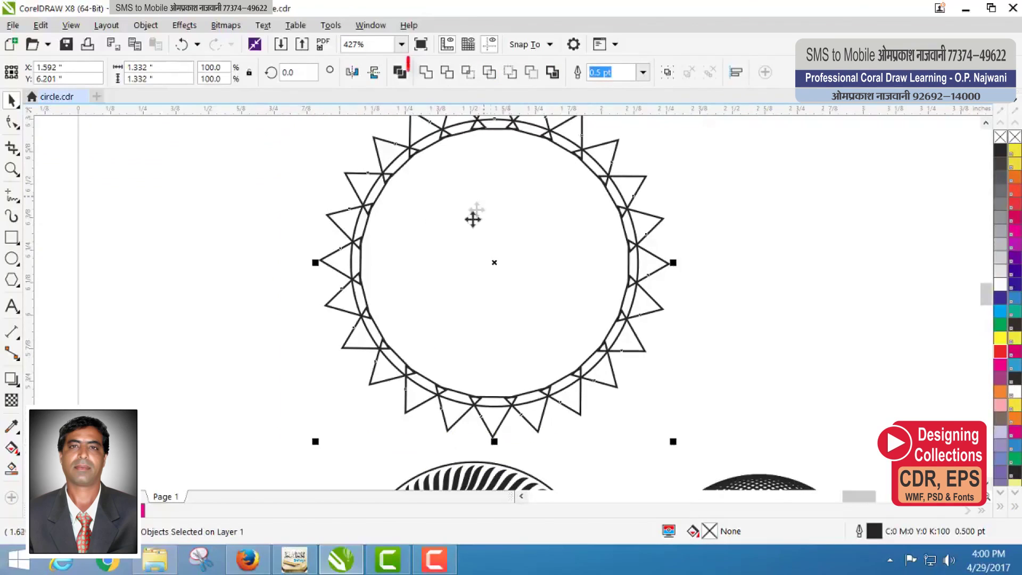
pyautogui.click(431, 73)
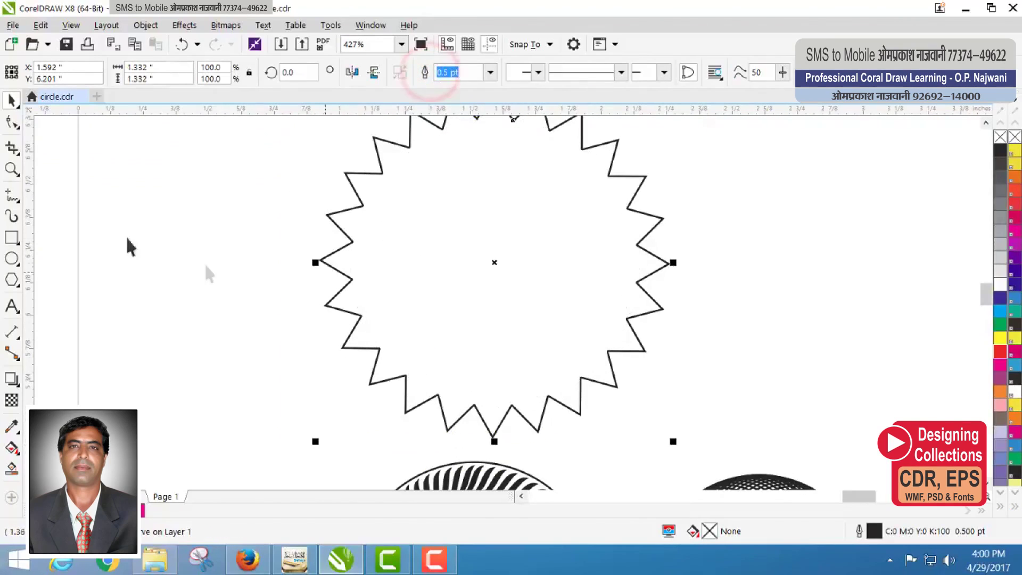
pyautogui.click(11, 170)
pyautogui.rightClick(193, 212)
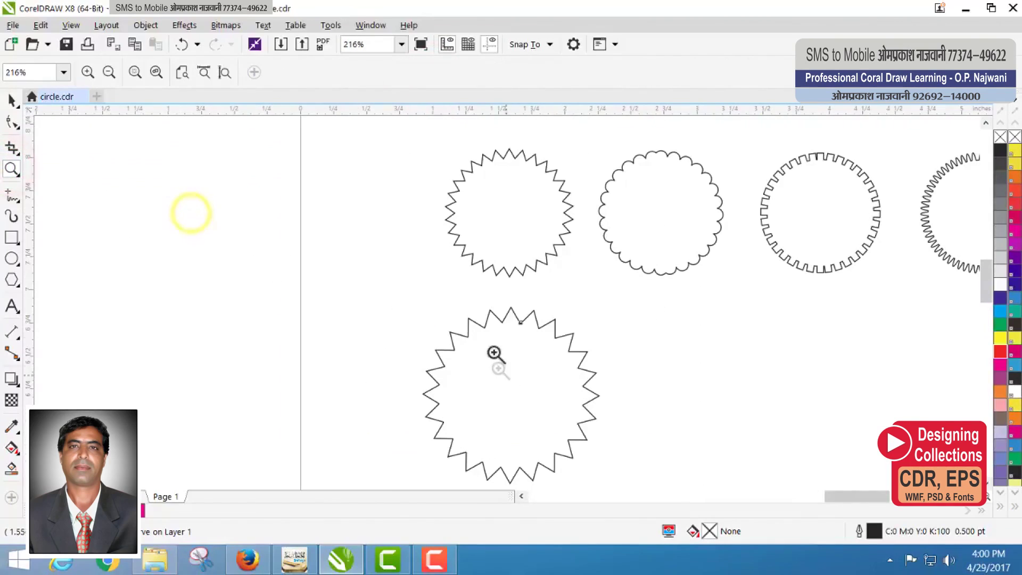
# Scale the welded zigzag shape to 72% and shift it left to clear space for another design.
pyautogui.press('space')
pyautogui.moveTo(605, 302); pyautogui.dragTo(551, 354)
pyautogui.moveTo(521, 402)
pyautogui.mouseDown()
pyautogui.moveTo(541, 366)
pyautogui.moveTo(527, 393)
pyautogui.mouseUp()
pyautogui.click(11, 169)
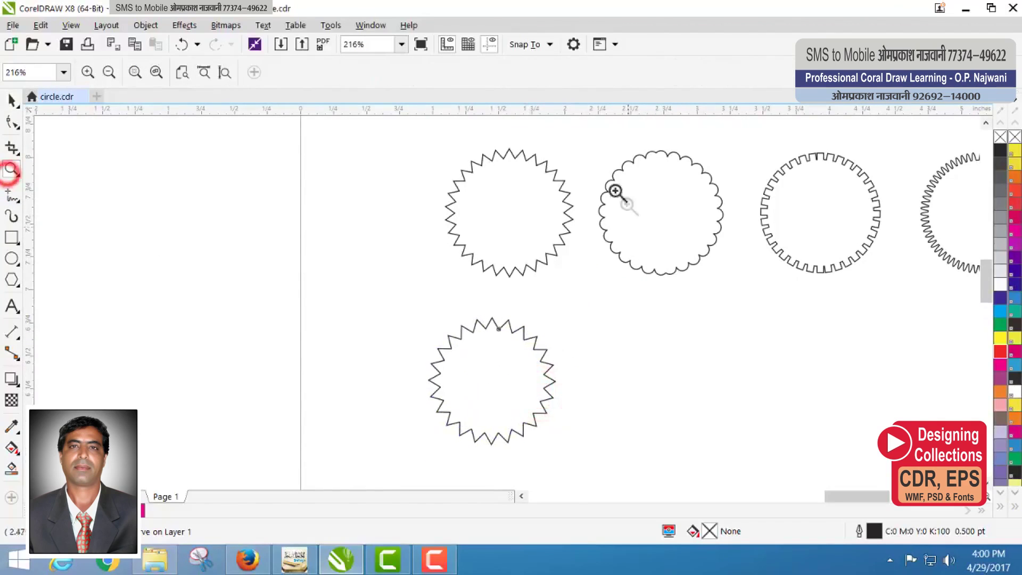
pyautogui.moveTo(575, 151); pyautogui.dragTo(762, 452)
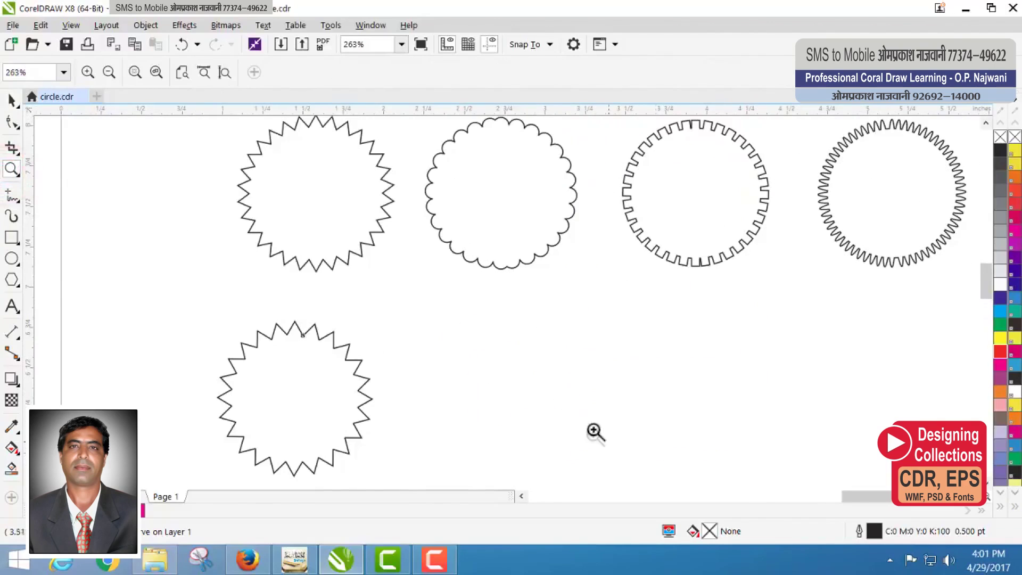
pyautogui.press('space')
pyautogui.moveTo(336, 405); pyautogui.dragTo(283, 409)
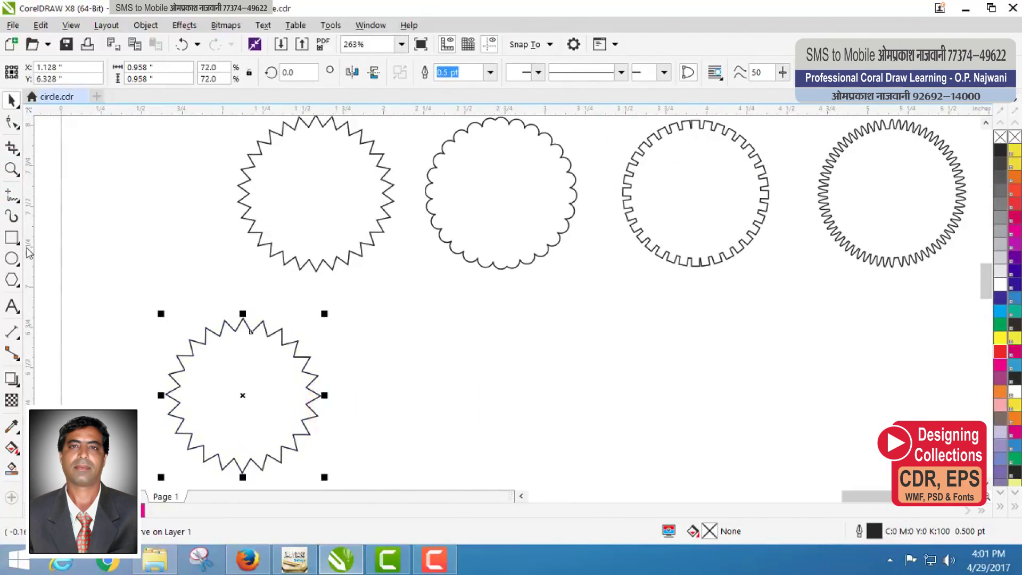
# Draw a narrow upright rectangle about 0.1 by 1.06 inches below the scalloped sample and round all its corners by 0.5 inch.
pyautogui.click(11, 238)
pyautogui.moveTo(483, 304); pyautogui.dragTo(499, 469)
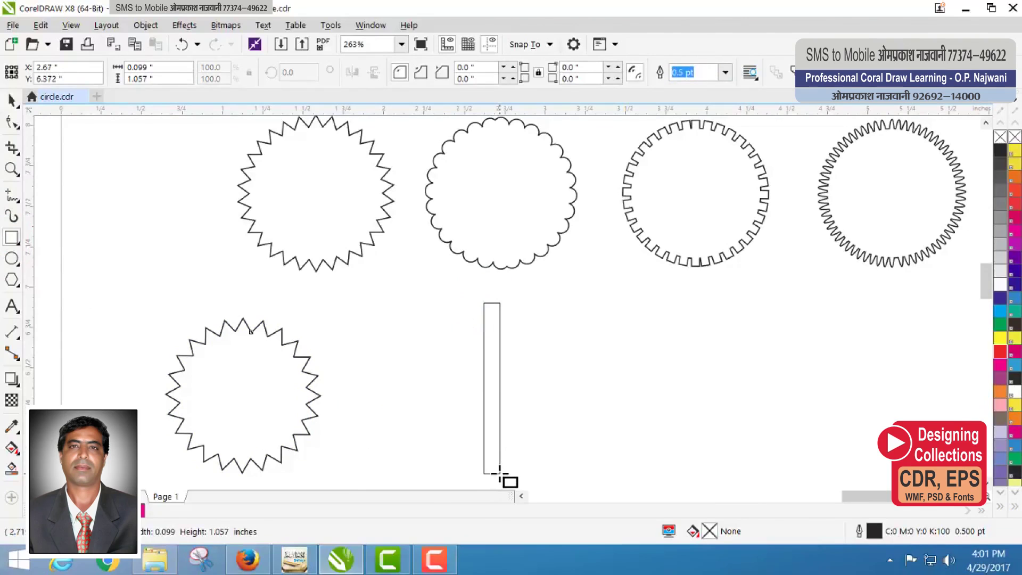
pyautogui.moveTo(499, 469); pyautogui.dragTo(500, 472)
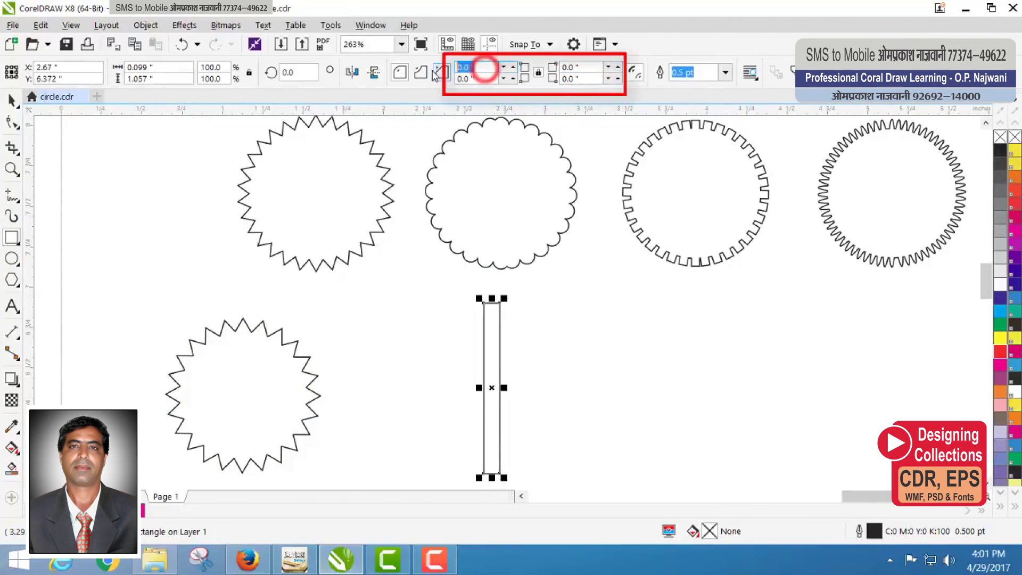
pyautogui.write('.5')
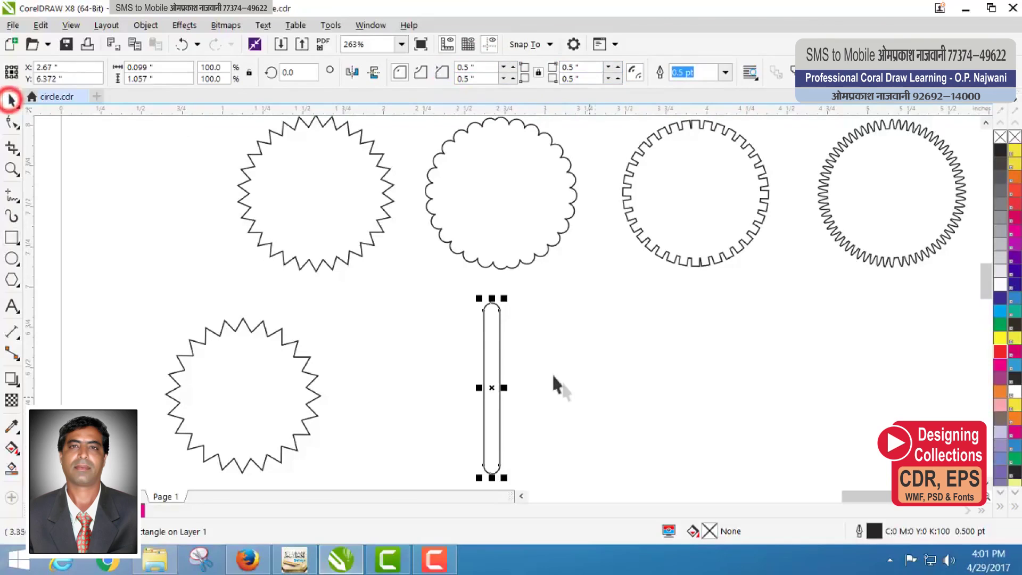
# Create a copy of the rounded bar rotated about 12 degrees clockwise around its own centre.
pyautogui.click(543, 349)
pyautogui.click(495, 347)
pyautogui.click(496, 346)
pyautogui.moveTo(507, 297); pyautogui.dragTo(525, 304)
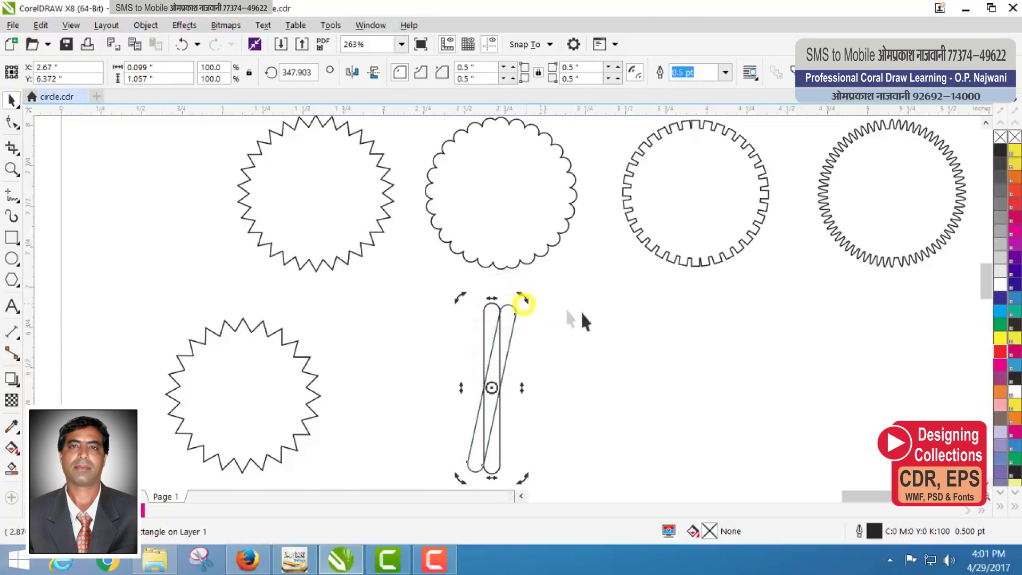
# Repeat the rotated bar copy until the rounded bars form a complete circular fan.
pyautogui.hotkey('ctrl', 'd')
pyautogui.hotkey('ctrl', 'd')
pyautogui.hotkey('ctrl', 'd')
pyautogui.hotkey('ctrl', 'd')
pyautogui.hotkey('ctrl', 'd')
pyautogui.hotkey('ctrl', 'd')
pyautogui.hotkey('ctrl', 'd')
pyautogui.hotkey('ctrl', 'd')
pyautogui.hotkey('ctrl', 'd')
pyautogui.hotkey('ctrl', 'd')
pyautogui.hotkey('ctrl', 'd')
pyautogui.hotkey('ctrl', 'd')
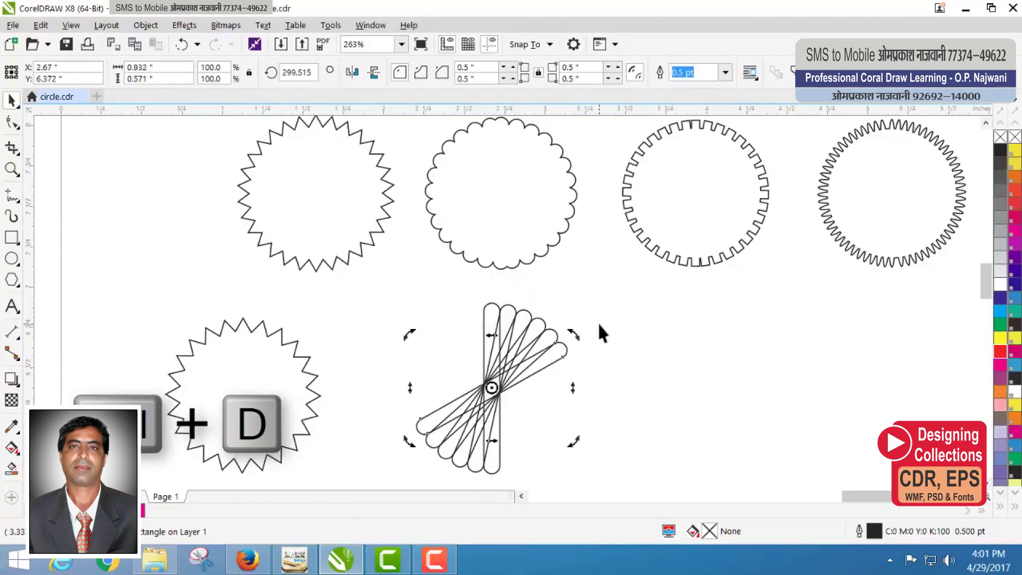
pyautogui.hotkey('ctrl', 'd')
pyautogui.hotkey('ctrl', 'd')
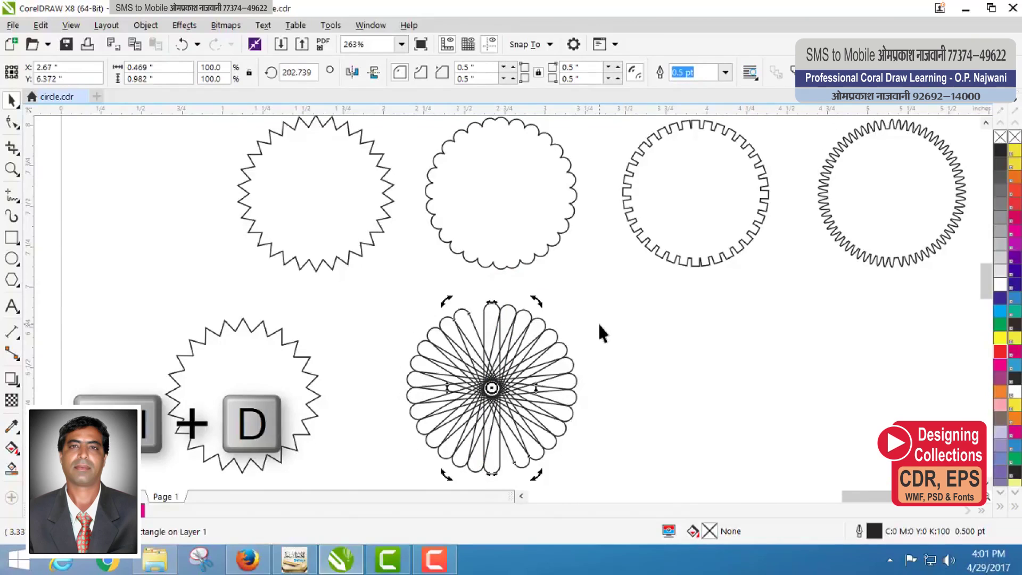
# Draw a circle about 0.97 inch in diameter from the centre of the rotated bars.
pyautogui.click(650, 374)
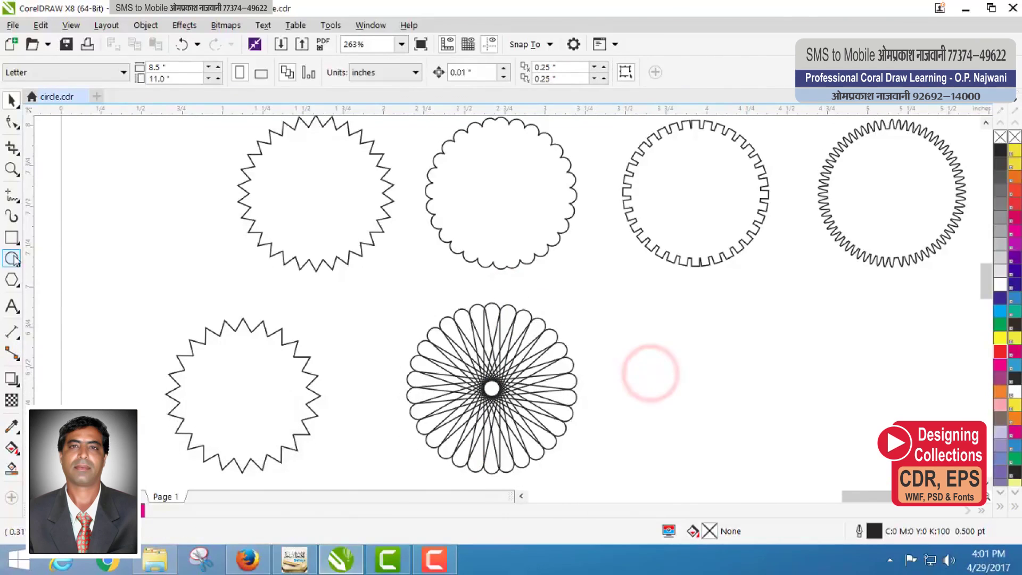
pyautogui.click(12, 259)
pyautogui.moveTo(493, 388); pyautogui.dragTo(573, 459)
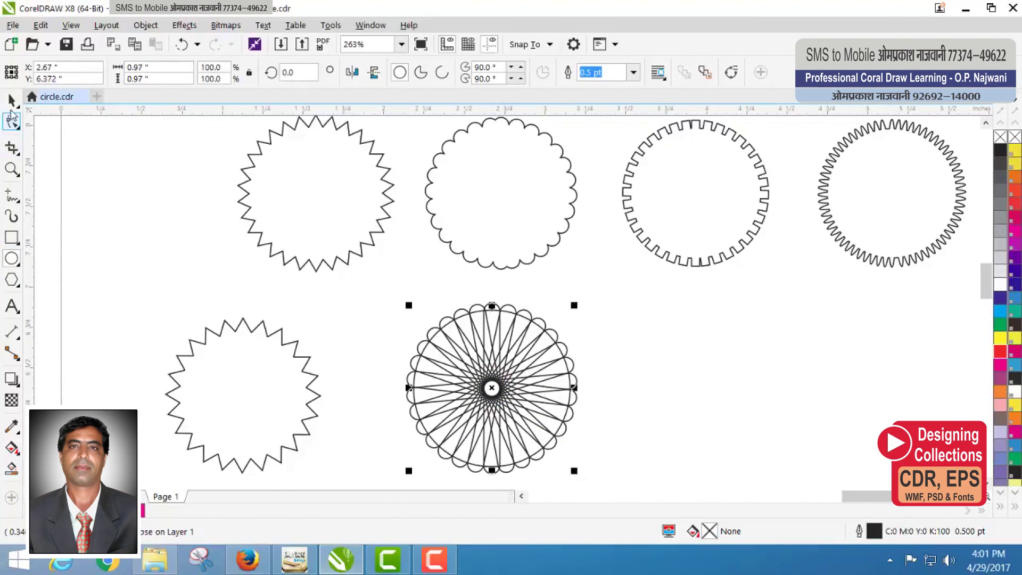
# Weld the circle and all the rounded bars into a single scalloped outline.
pyautogui.moveTo(377, 282); pyautogui.dragTo(593, 484)
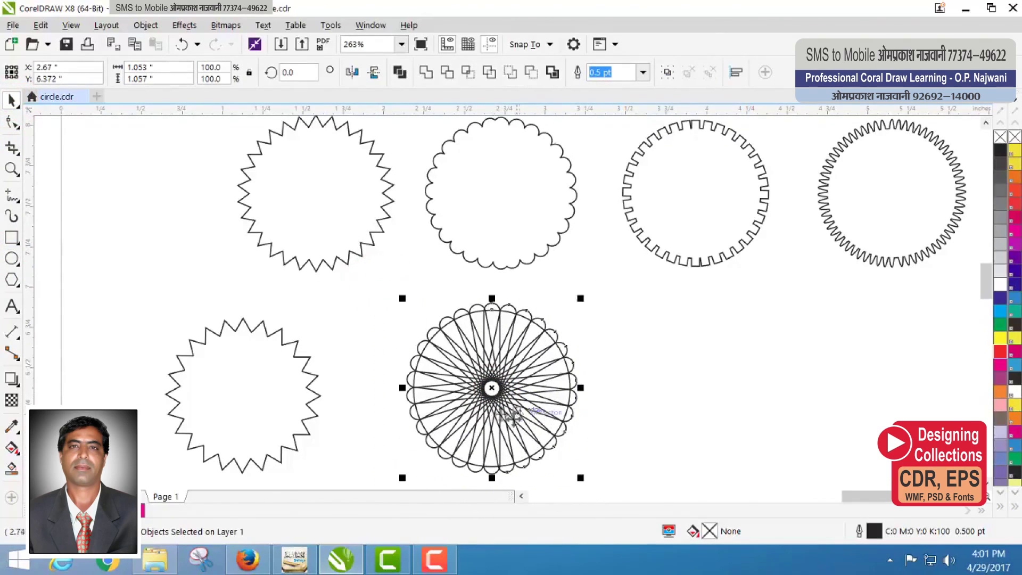
pyautogui.click(426, 74)
pyautogui.click(605, 352)
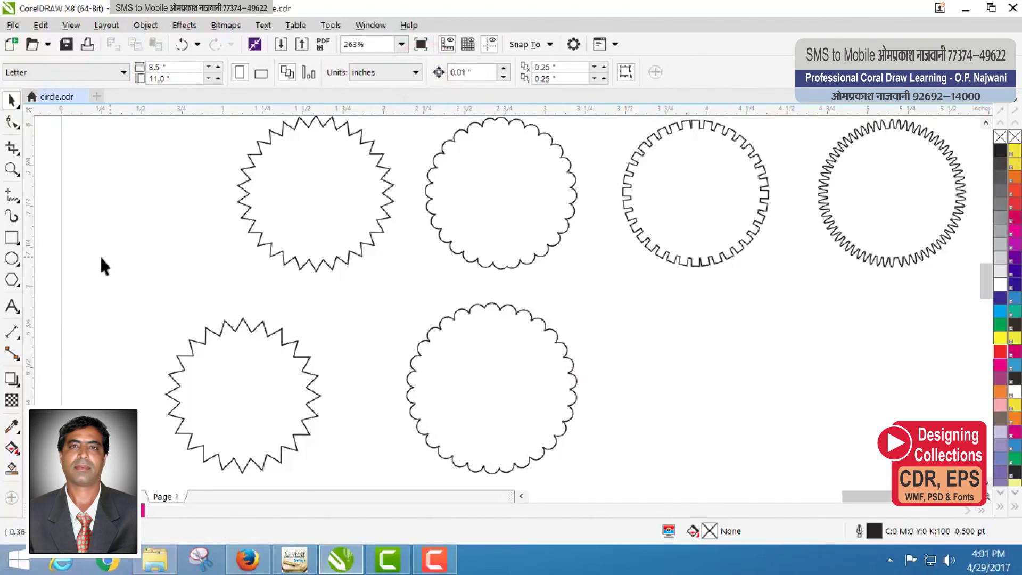
# Scale the newly welded scalloped outline down proportionally to about 76.8 percent, roughly 0.81 inch across.
pyautogui.click(979, 507)
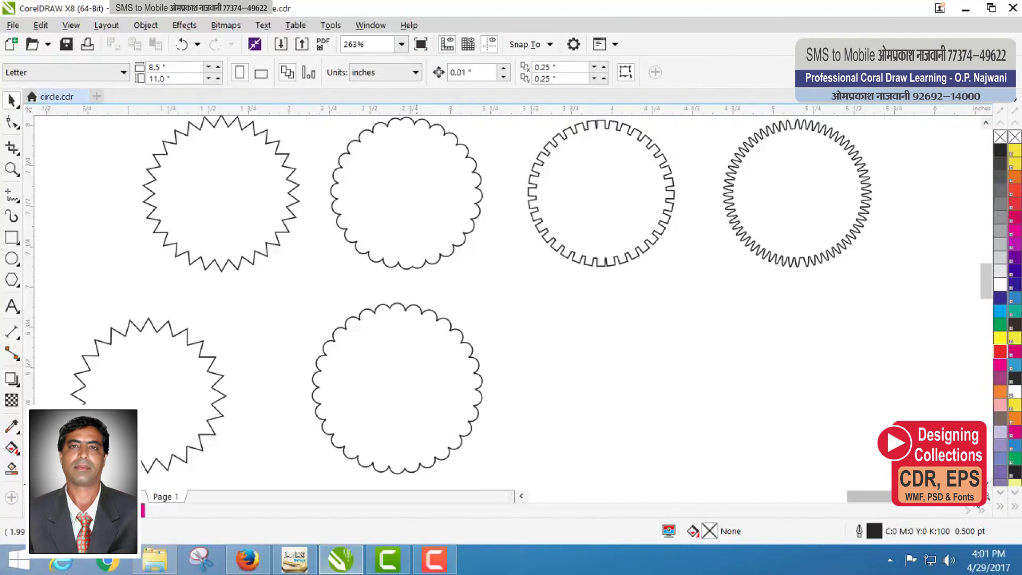
pyautogui.click(361, 366)
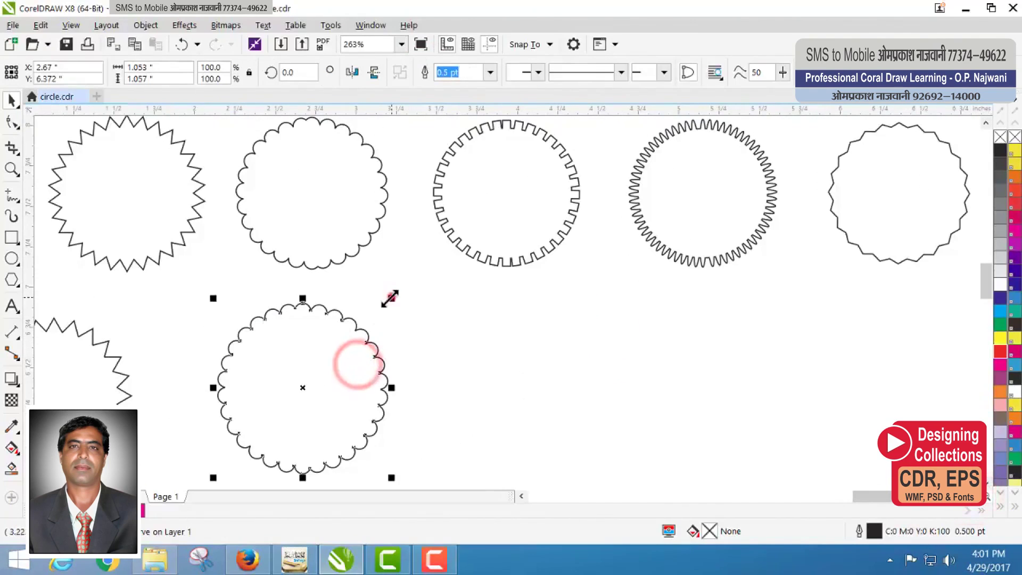
pyautogui.moveTo(392, 298); pyautogui.dragTo(348, 342)
pyautogui.click(324, 393)
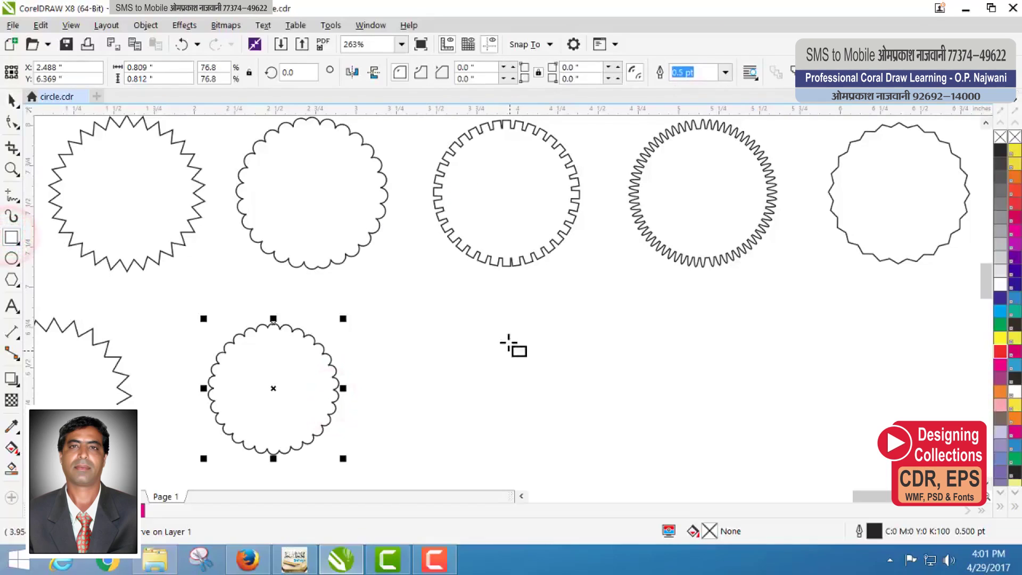
# Draw a tall narrow rectangle about 0.063 by 1.061 inches and create a copy rotated about 11 degrees clockwise around its centre.
pyautogui.moveTo(497, 309); pyautogui.dragTo(507, 480)
pyautogui.click(13, 101)
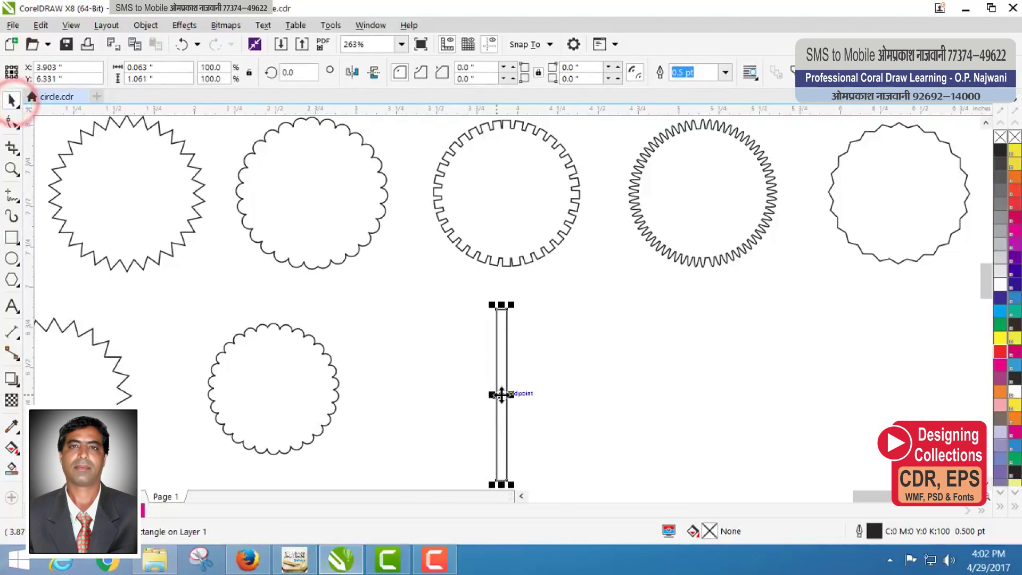
pyautogui.click(502, 395)
pyautogui.moveTo(519, 300); pyautogui.dragTo(533, 302)
# Repeat the rotated rectangle copy until the bars form a complete circular fan.
pyautogui.hotkey('ctrl', 'r')
pyautogui.hotkey('ctrl', 'r')
pyautogui.hotkey('ctrl', 'r')
pyautogui.hotkey('ctrl', 'r')
pyautogui.hotkey('ctrl', 'r')
pyautogui.hotkey('ctrl', 'r')
pyautogui.hotkey('ctrl', 'r')
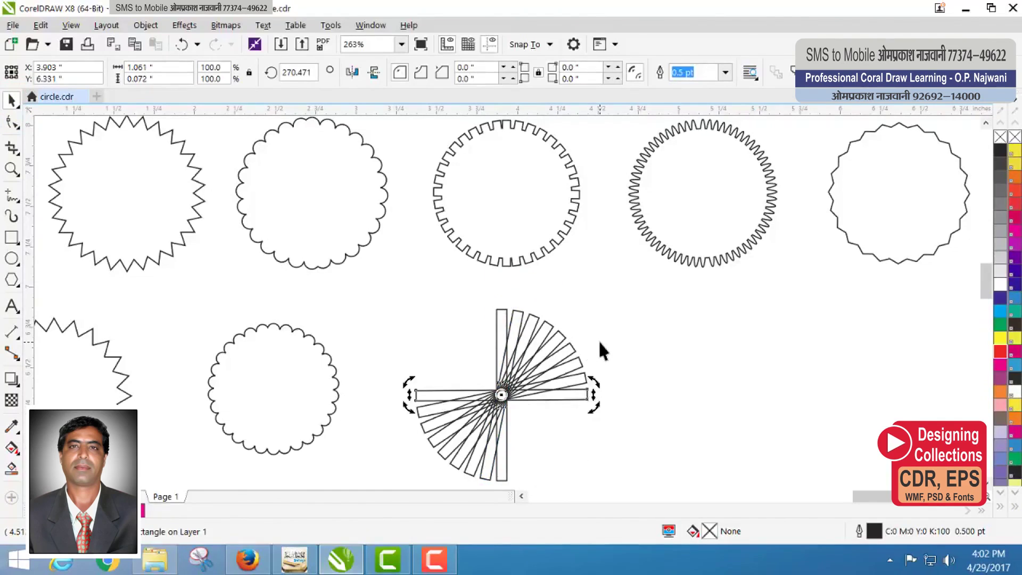
pyautogui.hotkey('ctrl', 'r')
pyautogui.hotkey('ctrl', 'r')
pyautogui.hotkey('ctrl', 'r')
pyautogui.hotkey('ctrl', 'r')
pyautogui.hotkey('ctrl', 'r')
pyautogui.hotkey('ctrl', 'r')
pyautogui.hotkey('ctrl', 'r')
pyautogui.click(659, 377)
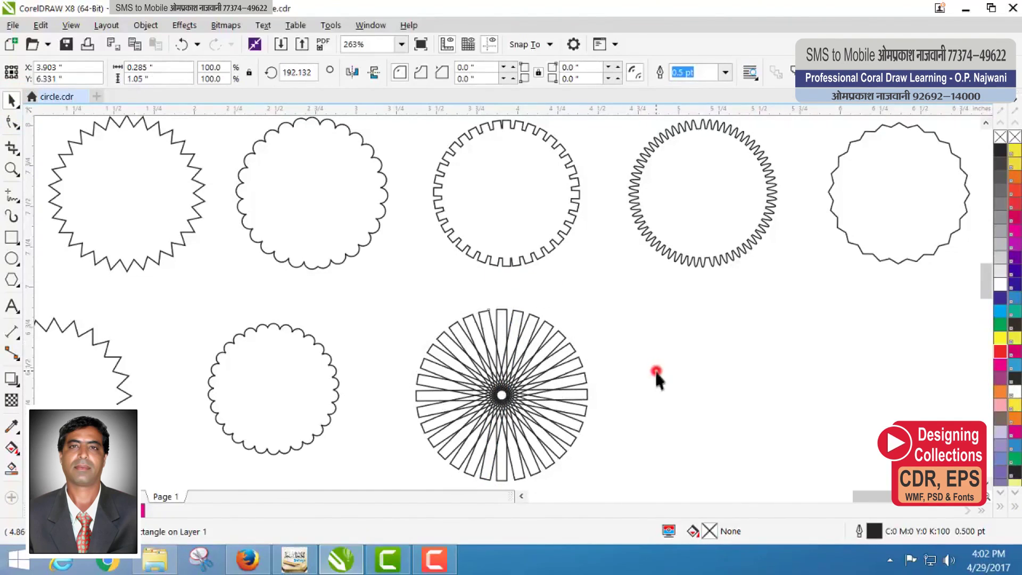
# Draw a circle from the centre of the rectangle fan, slightly smaller than it, and weld them into a single square-toothed outline.
pyautogui.click(12, 259)
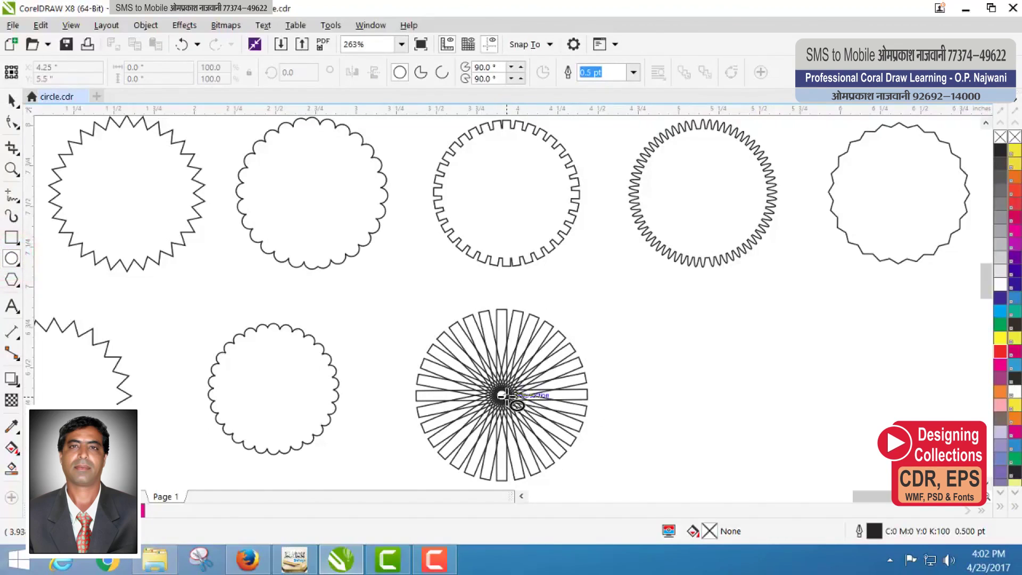
pyautogui.moveTo(502, 395); pyautogui.dragTo(581, 432)
pyautogui.click(12, 100)
pyautogui.moveTo(390, 289); pyautogui.dragTo(602, 445)
pyautogui.click(429, 78)
pyautogui.click(671, 331)
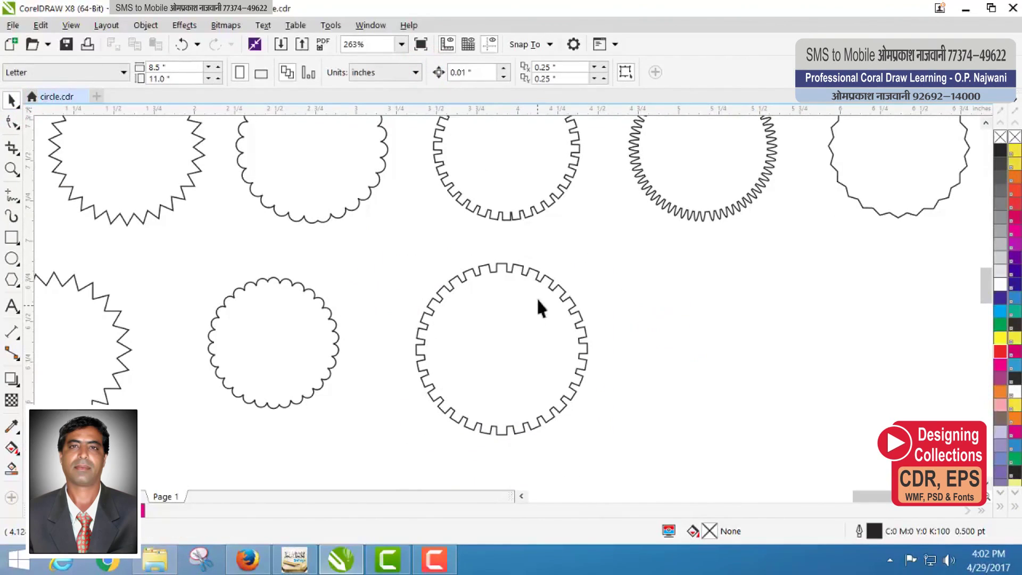
# Scale the square-toothed outline to about 90.3 percent and move it closer to the scalloped outline.
pyautogui.click(536, 274)
pyautogui.moveTo(593, 258); pyautogui.dragTo(575, 275)
pyautogui.moveTo(547, 362); pyautogui.dragTo(521, 347)
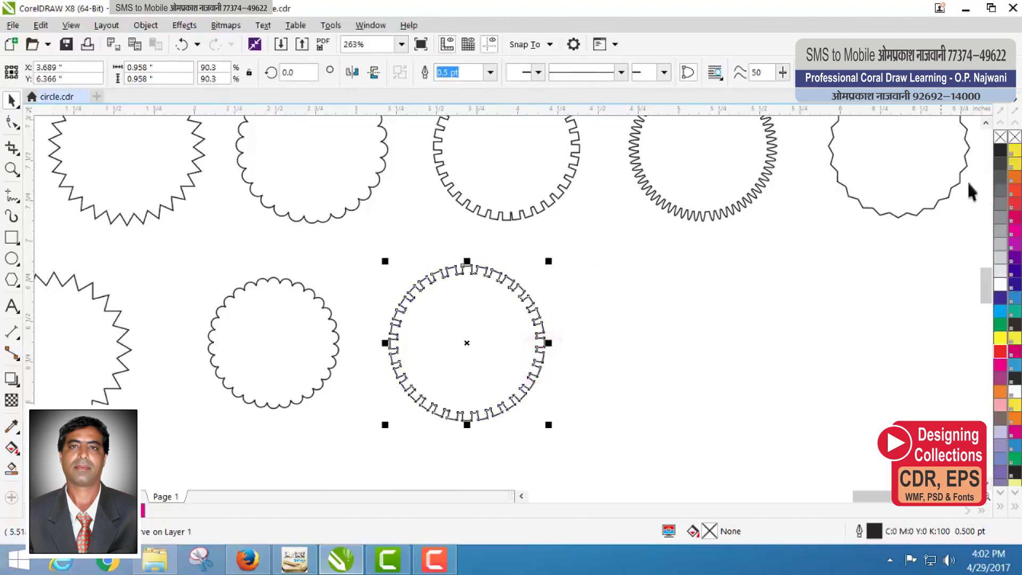
# Draw a tall narrow ellipse about 0.067 by 1.092 inches in the empty space beside the square-toothed outline.
pyautogui.moveTo(882, 501); pyautogui.dragTo(886, 498)
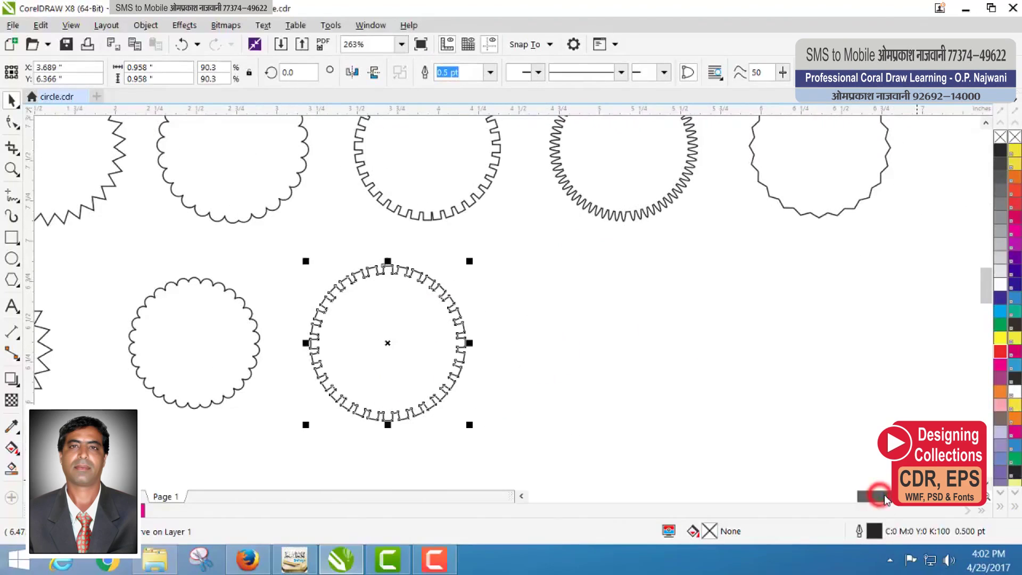
pyautogui.click(986, 122)
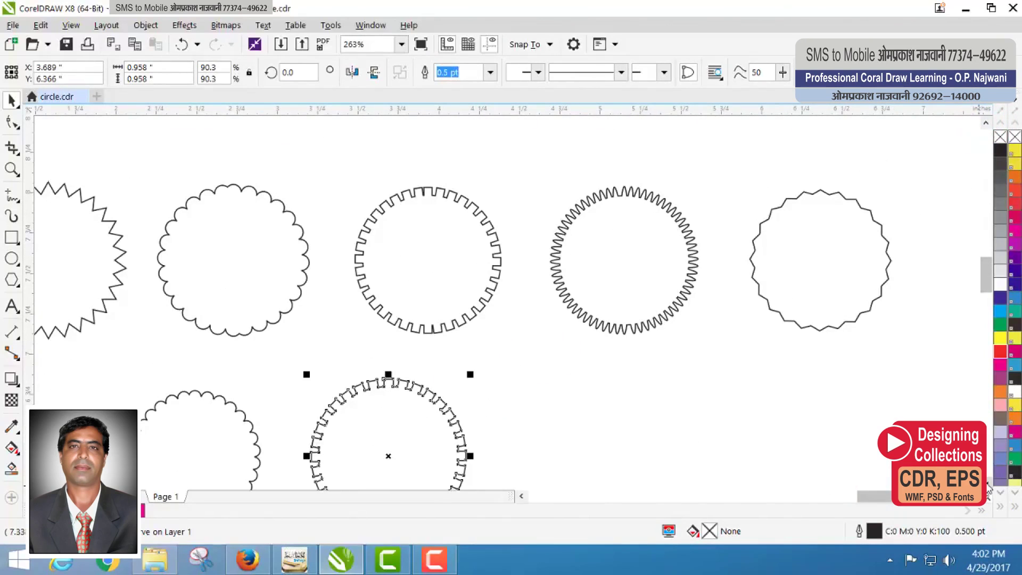
pyautogui.click(988, 486)
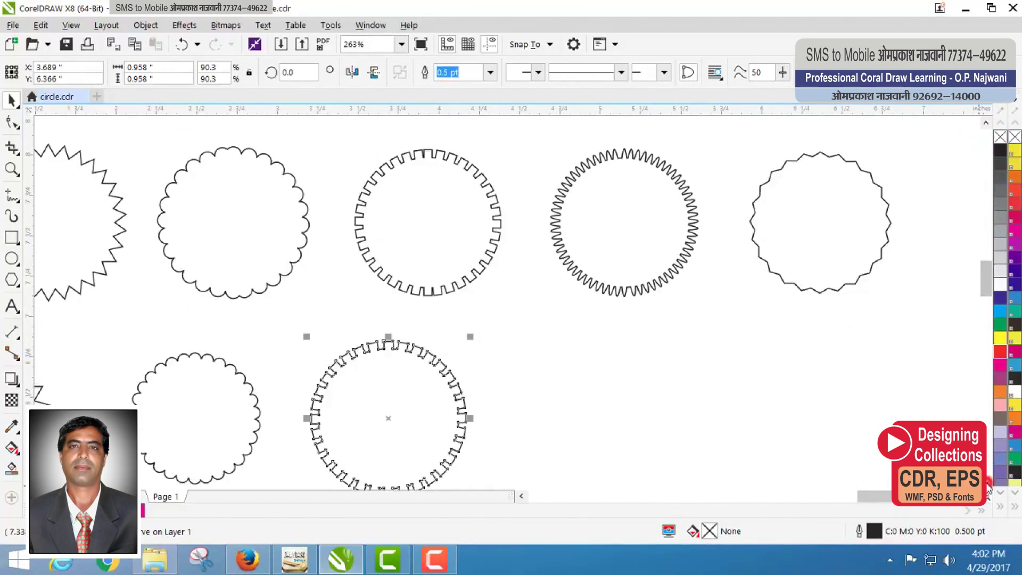
pyautogui.click(11, 259)
pyautogui.moveTo(612, 299); pyautogui.dragTo(619, 405)
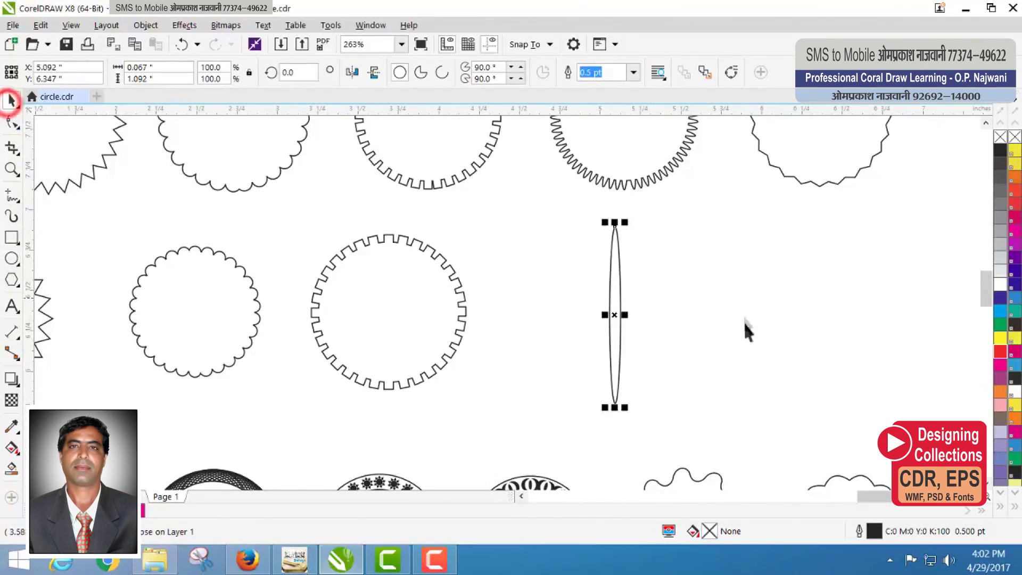
# Create a copy of the narrow ellipse rotated about 6 degrees clockwise around its own centre.
pyautogui.click(11, 170)
pyautogui.moveTo(486, 182); pyautogui.dragTo(738, 433)
pyautogui.press('space')
pyautogui.click(520, 300)
pyautogui.moveTo(534, 180); pyautogui.dragTo(541, 181)
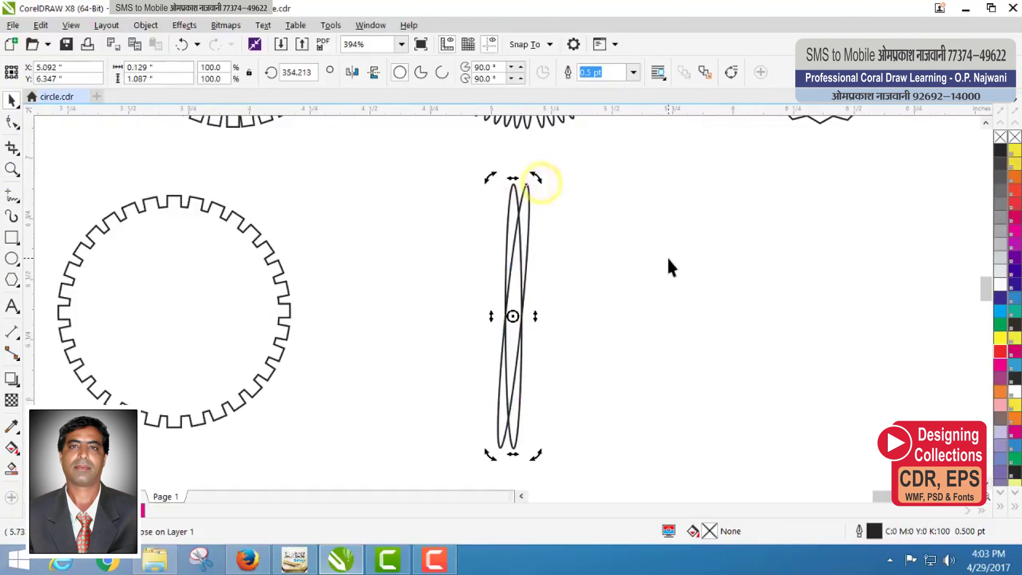
# Repeat the rotated ellipse copy until the ellipses form a complete circular fan.
pyautogui.hotkey('ctrl', 'r')
pyautogui.hotkey('ctrl', 'r')
pyautogui.hotkey('ctrl', 'r')
pyautogui.hotkey('ctrl', 'r')
pyautogui.hotkey('ctrl', 'r')
pyautogui.hotkey('ctrl', 'r')
pyautogui.hotkey('ctrl', 'r')
pyautogui.hotkey('ctrl', 'r')
pyautogui.hotkey('ctrl', 'r')
pyautogui.hotkey('ctrl', 'r')
pyautogui.hotkey('ctrl', 'r')
pyautogui.hotkey('ctrl', 'r')
pyautogui.hotkey('ctrl', 'r')
pyautogui.hotkey('ctrl', 'r')
pyautogui.hotkey('ctrl', 'r')
pyautogui.hotkey('ctrl', 'r')
pyautogui.hotkey('ctrl', 'r')
pyautogui.hotkey('ctrl', 'r')
pyautogui.hotkey('ctrl', 'r')
pyautogui.hotkey('ctrl', 'r')
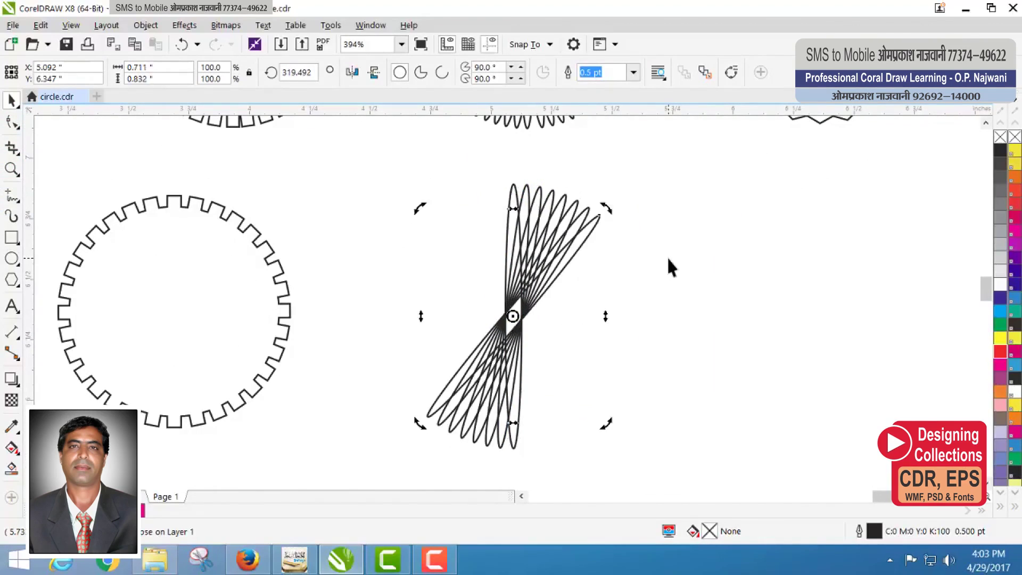
pyautogui.hotkey('ctrl', 'r')
pyautogui.hotkey('ctrl', 'r')
pyautogui.hotkey('ctrl', 'r')
pyautogui.hotkey('ctrl', 'r')
pyautogui.hotkey('ctrl', 'r')
pyautogui.hotkey('ctrl', 'r')
pyautogui.hotkey('ctrl', 'r')
pyautogui.hotkey('ctrl', 'r')
pyautogui.hotkey('ctrl', 'r')
pyautogui.hotkey('ctrl', 'r')
pyautogui.hotkey('ctrl', 'r')
pyautogui.hotkey('ctrl', 'r')
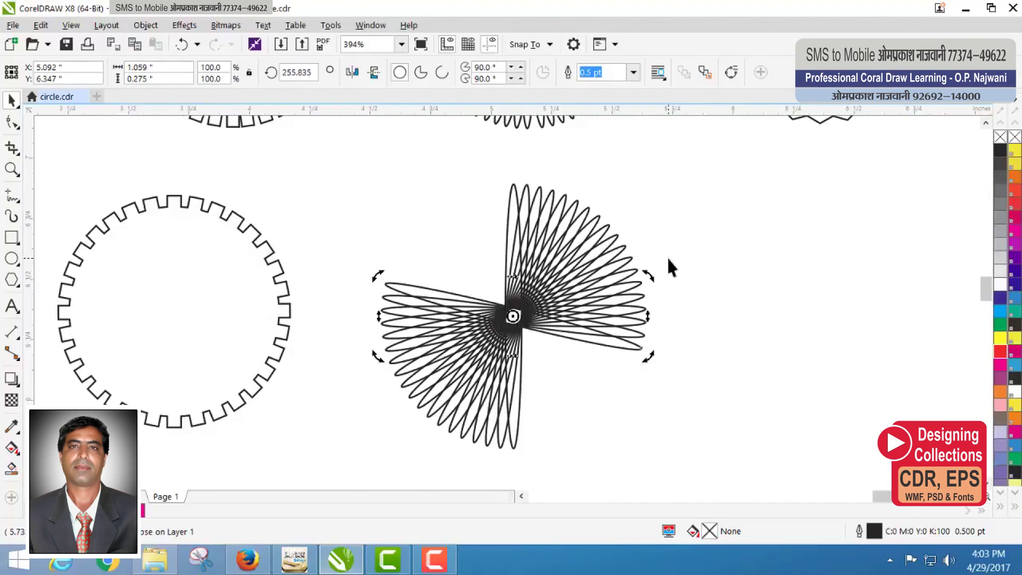
pyautogui.hotkey('ctrl', 'r')
pyautogui.hotkey('ctrl', 'r')
pyautogui.hotkey('ctrl', 'r')
pyautogui.hotkey('ctrl', 'r')
pyautogui.hotkey('ctrl', 'r')
pyautogui.hotkey('ctrl', 'r')
pyautogui.hotkey('ctrl', 'r')
pyautogui.hotkey('ctrl', 'r')
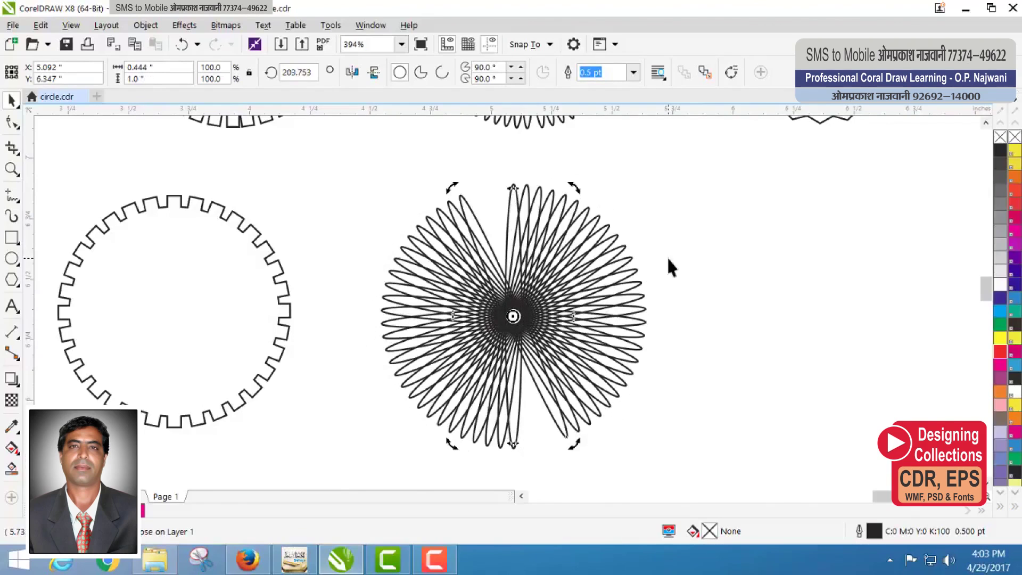
pyautogui.click(715, 232)
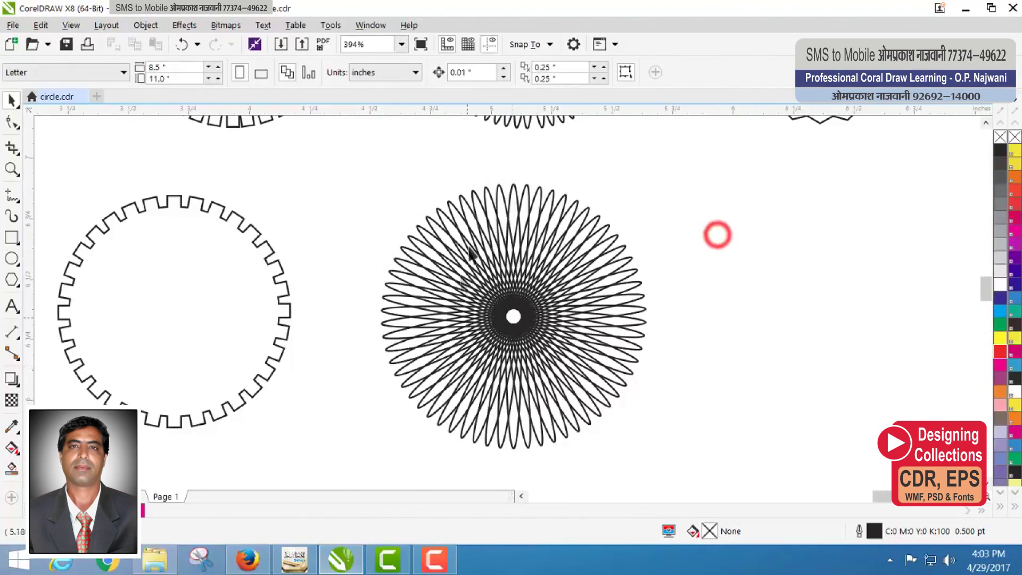
# Draw a circle about 0.979 inch in diameter from the centre of the ellipse fan and weld them into one fine-toothed outline.
pyautogui.click(10, 259)
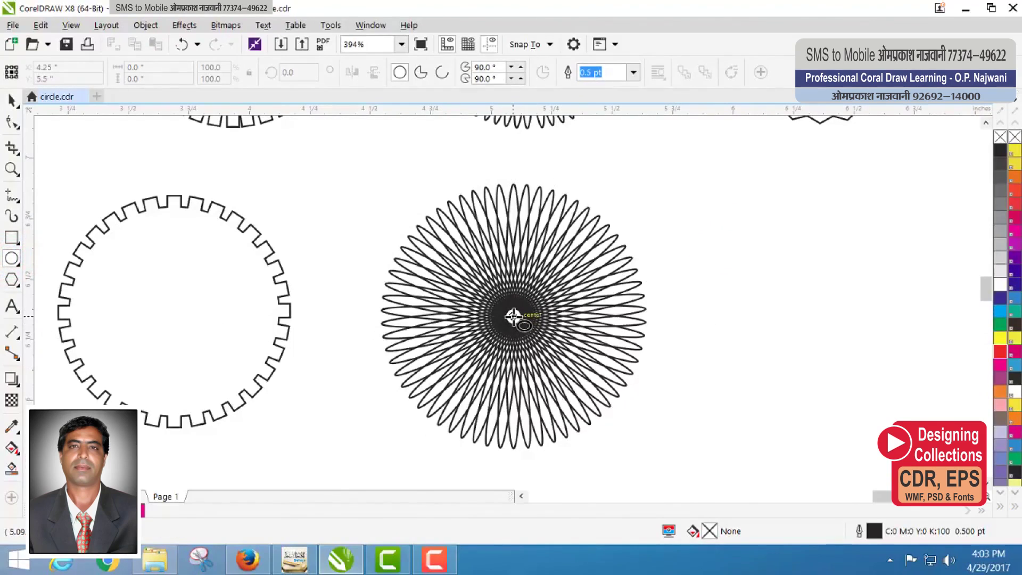
pyautogui.moveTo(514, 316); pyautogui.dragTo(628, 437)
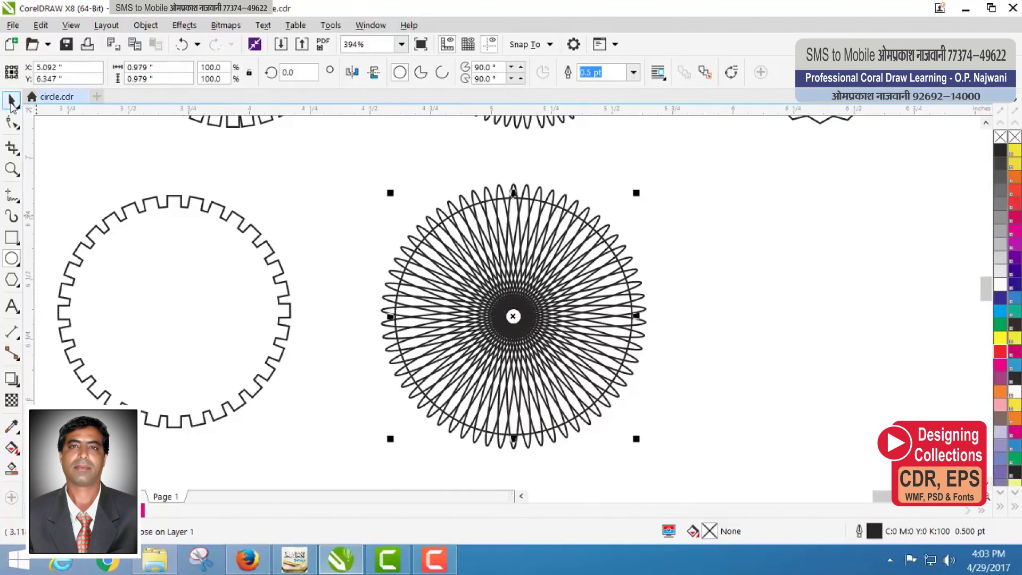
pyautogui.moveTo(331, 171); pyautogui.dragTo(663, 464)
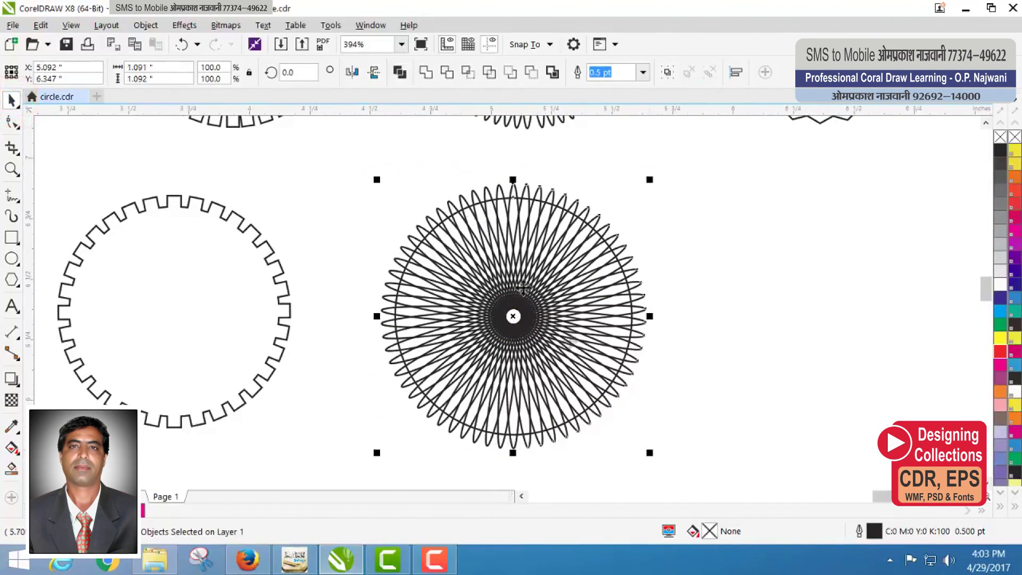
pyautogui.click(425, 72)
pyautogui.click(662, 213)
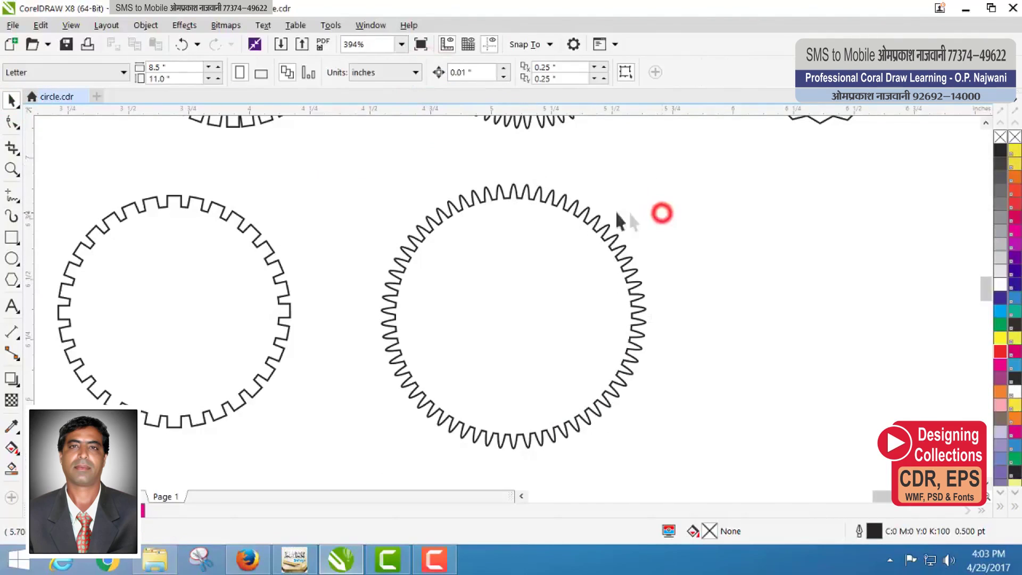
# Move the wavy-edged sample circle in the upper row horizontally a little further from the fine-toothed sample.
pyautogui.scroll(2, 631, 297)
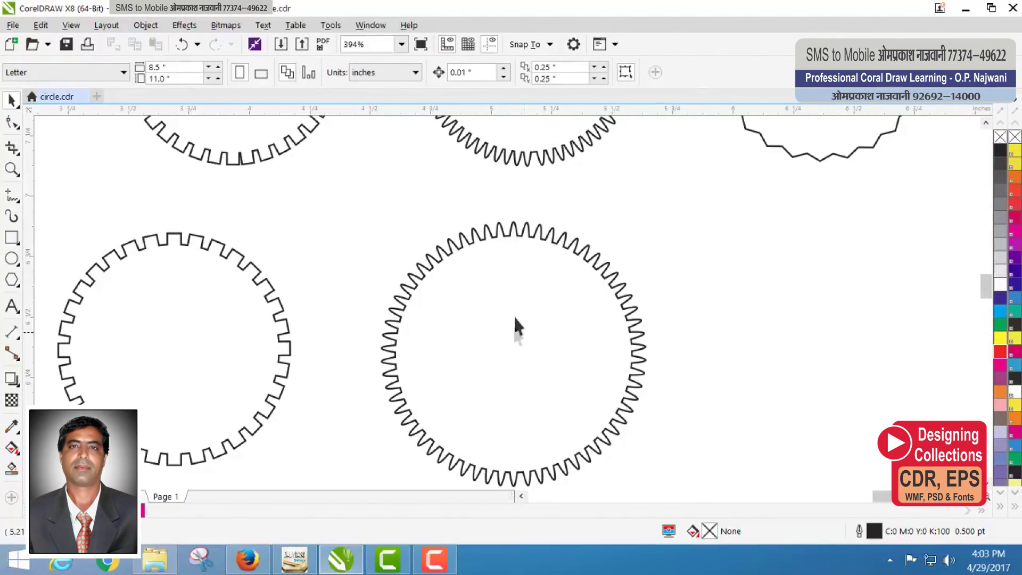
pyautogui.click(11, 169)
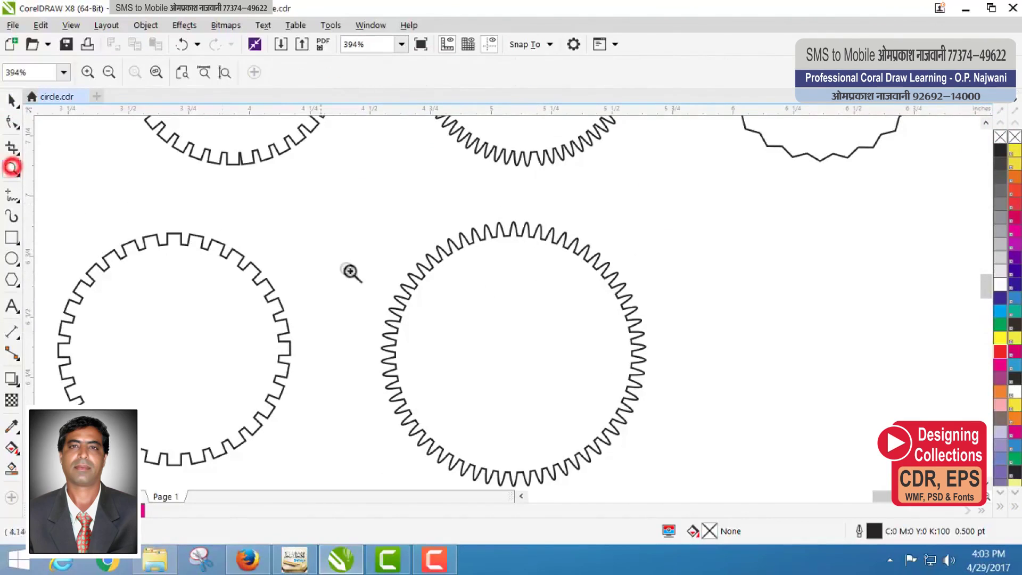
pyautogui.rightClick(410, 288)
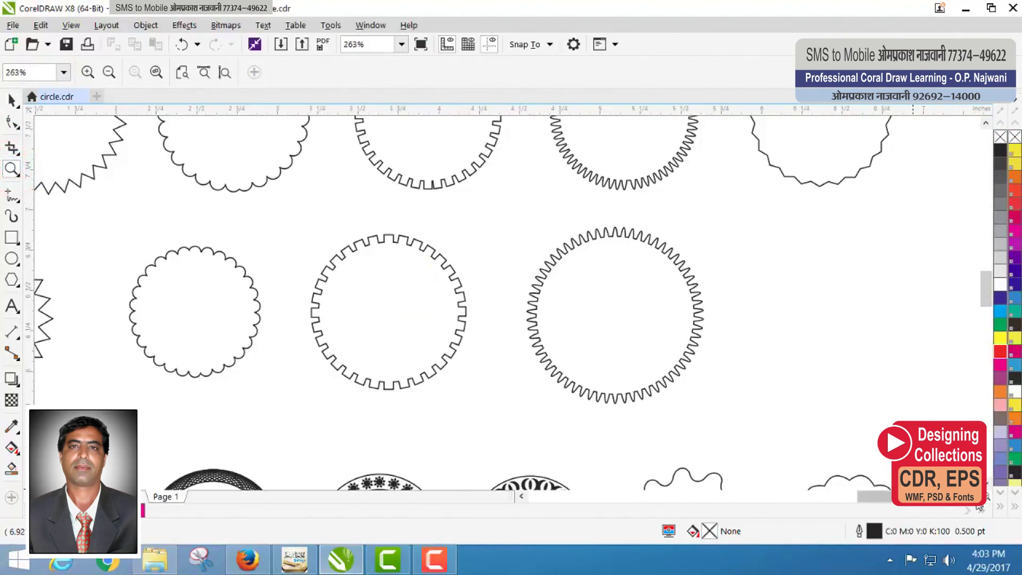
pyautogui.hscroll(3, 775, 263)
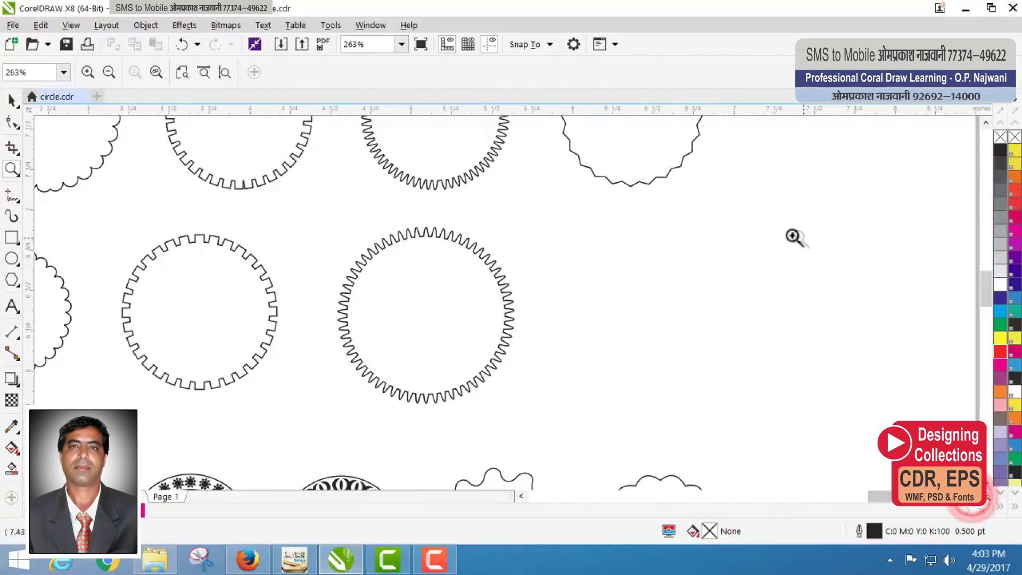
pyautogui.click(986, 123)
pyautogui.press('space')
pyautogui.click(636, 223)
pyautogui.moveTo(655, 234); pyautogui.dragTo(682, 234)
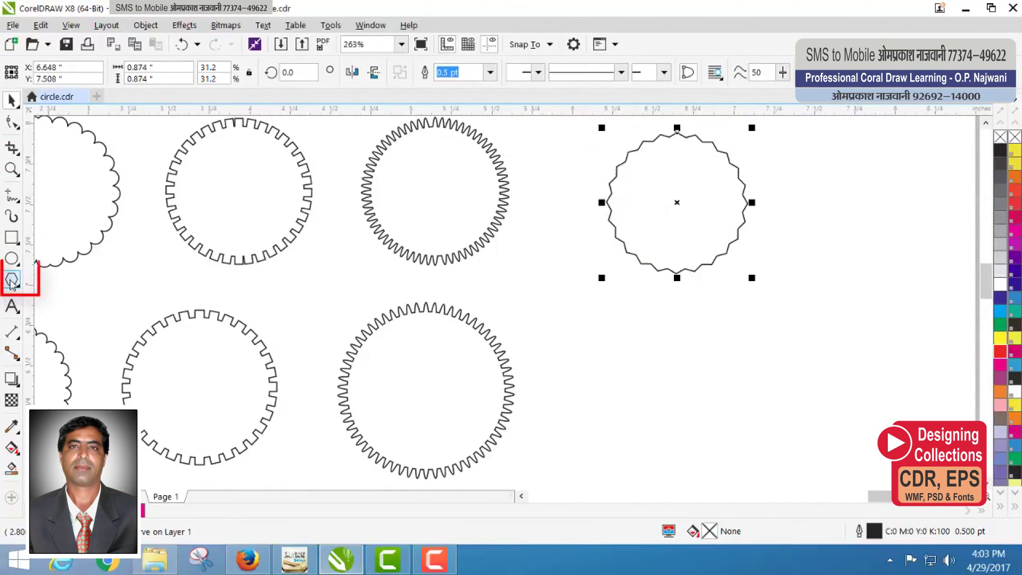
# Draw a polygon about 1.02 by 0.97 inches below the wavy-edged sample and set its number of sides to 15.
pyautogui.click(11, 279)
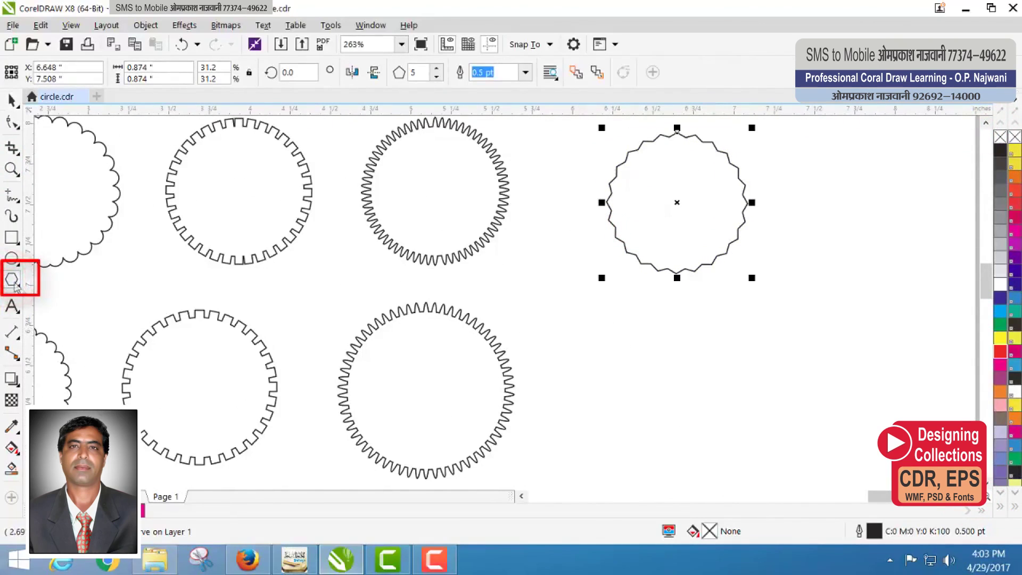
pyautogui.moveTo(614, 318); pyautogui.dragTo(754, 437)
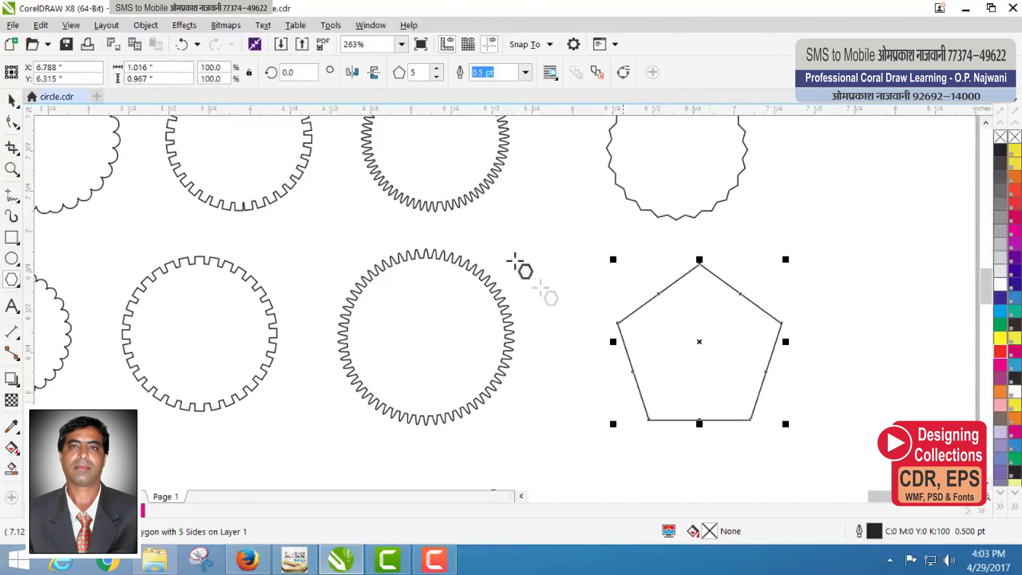
pyautogui.write('15')
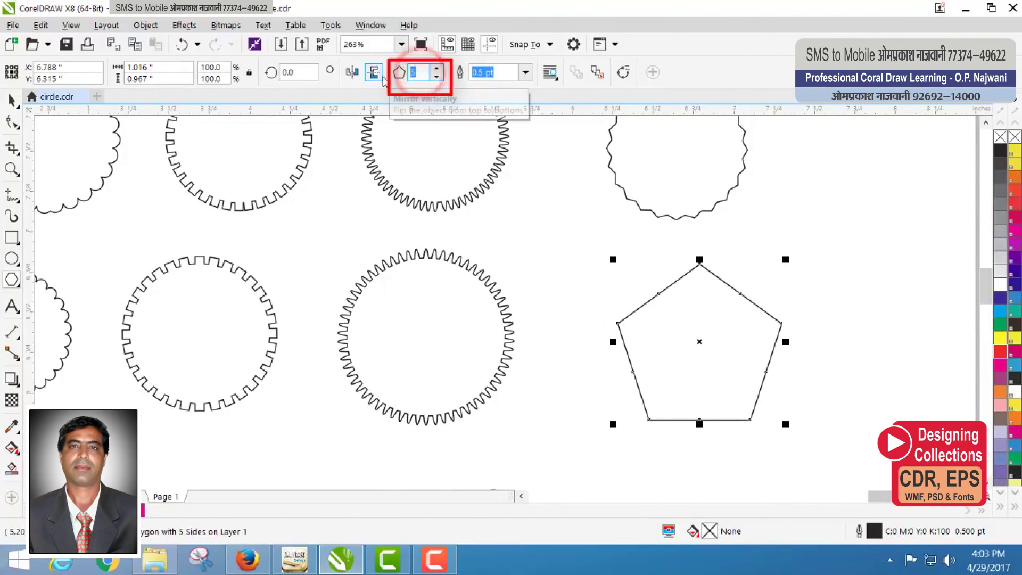
pyautogui.press('Return')
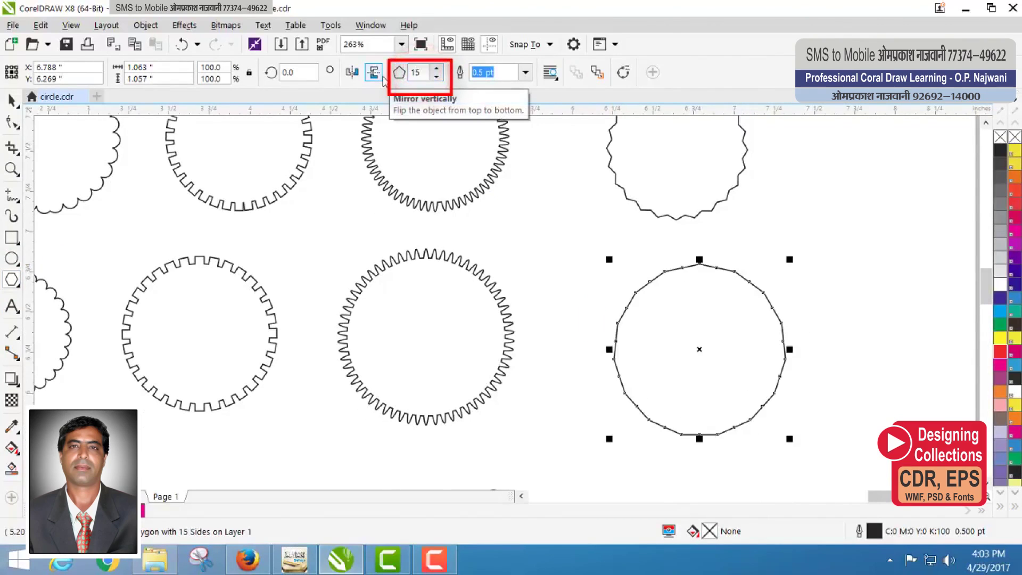
# Pull a mid-side node of the 15-sided polygon slightly outward with the Shape tool to give every side a point.
pyautogui.click(11, 123)
pyautogui.moveTo(598, 262)
pyautogui.mouseDown()
pyautogui.moveTo(678, 406)
pyautogui.moveTo(808, 461)
pyautogui.moveTo(802, 450)
pyautogui.mouseUp()
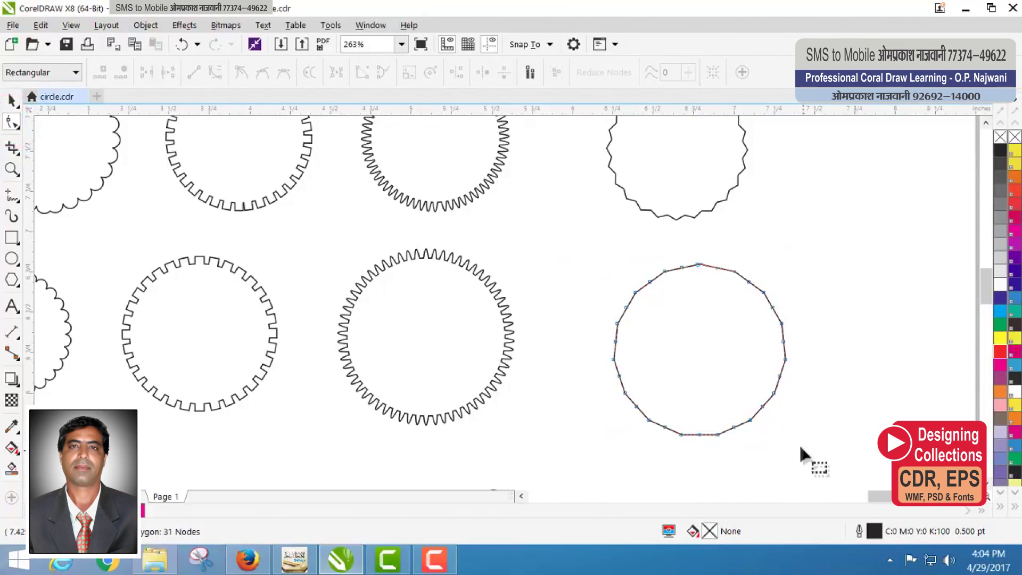
pyautogui.click(684, 267)
pyautogui.moveTo(684, 265); pyautogui.dragTo(683, 256)
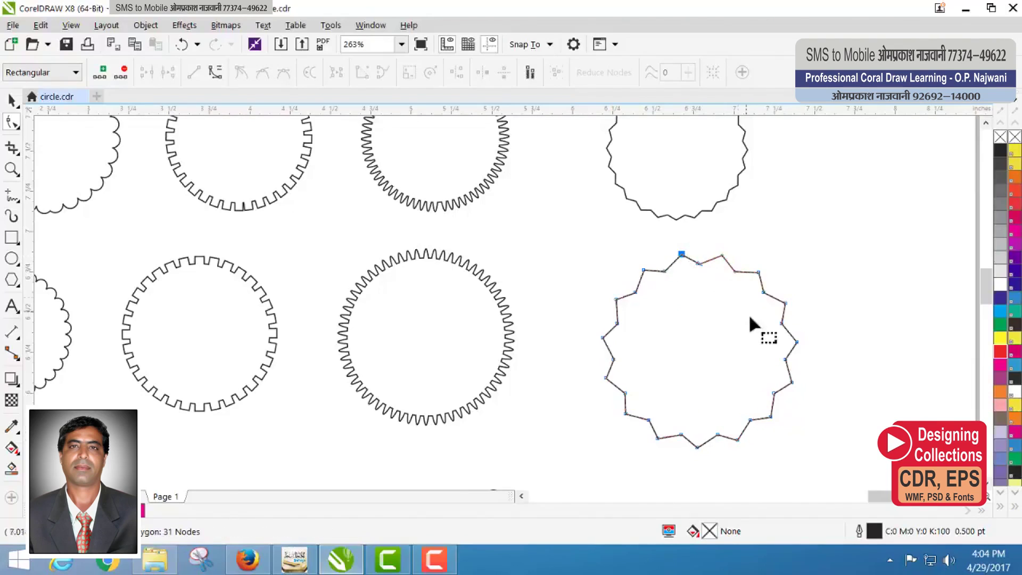
# Move the pointed 15-sided polygon aside to the right, away from the fine-toothed outline.
pyautogui.click(12, 100)
pyautogui.click(827, 277)
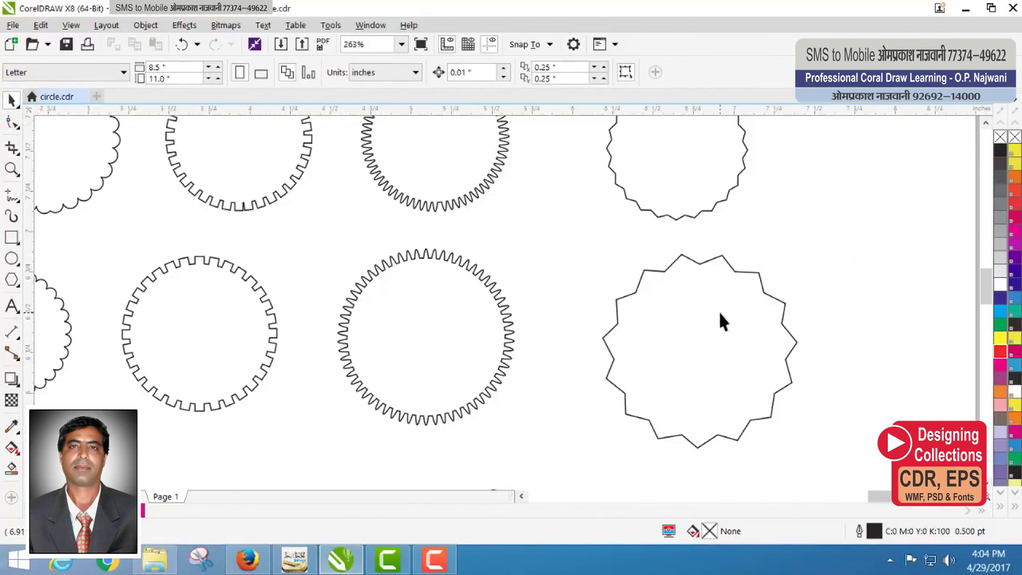
pyautogui.moveTo(721, 267); pyautogui.dragTo(869, 253)
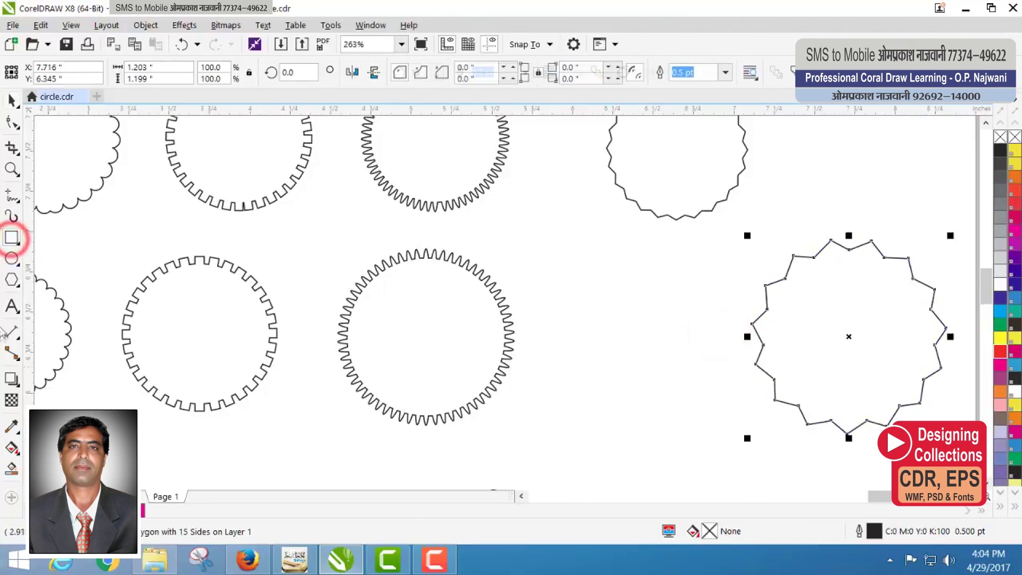
# Draw a polygon about 0.83 by 0.79 inches below the wavy-edged sample and set its number of sides to 20.
pyautogui.press('y')
pyautogui.moveTo(555, 288); pyautogui.dragTo(698, 422)
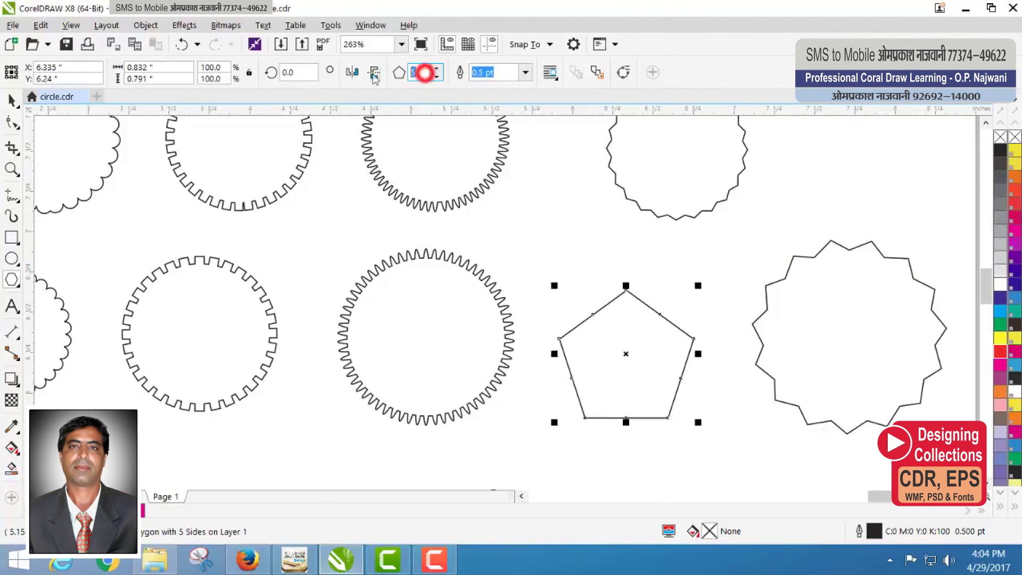
pyautogui.press('Return')
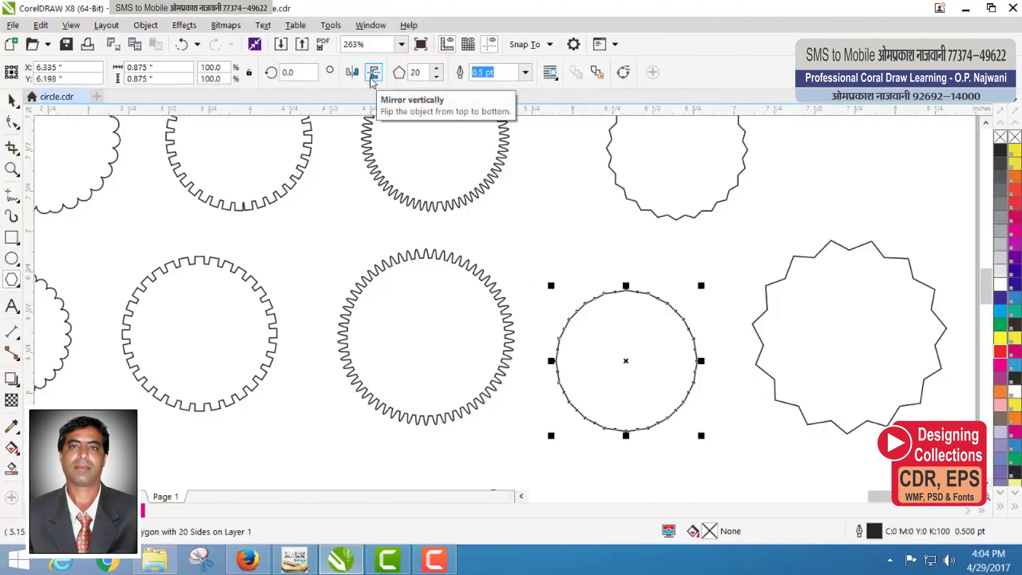
# Pull a node of the 20-sided polygon slightly outward with the Shape tool to form points all around its edge.
pyautogui.click(11, 124)
pyautogui.click(604, 294)
pyautogui.moveTo(605, 294); pyautogui.dragTo(601, 285)
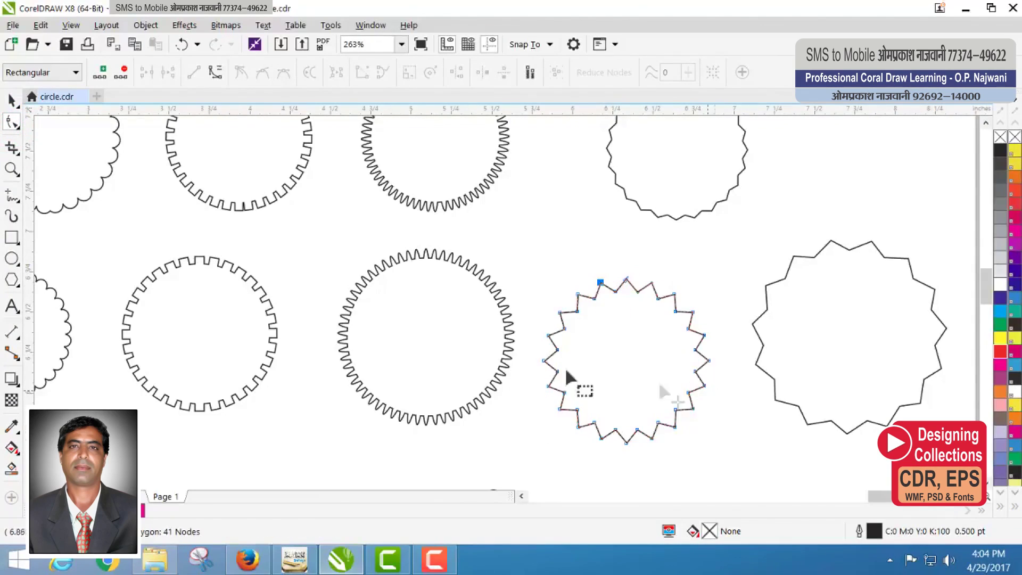
pyautogui.click(12, 101)
pyautogui.click(695, 272)
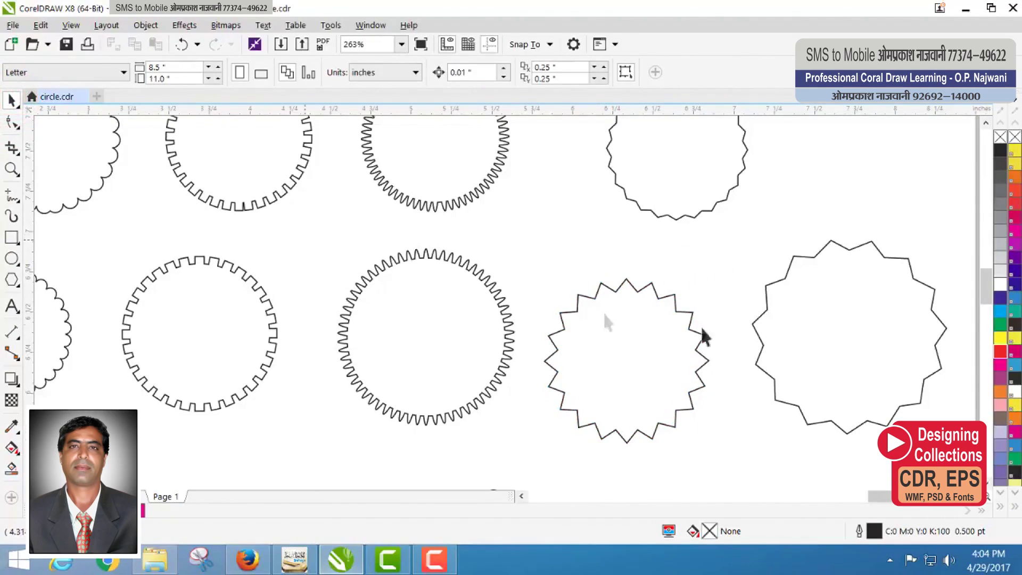
# Delete the pointed 15-sided polygon and shift the 20-sided one slightly right beneath the wavy-edged sample.
pyautogui.click(815, 337)
pyautogui.press('Delete')
pyautogui.moveTo(673, 354); pyautogui.dragTo(708, 349)
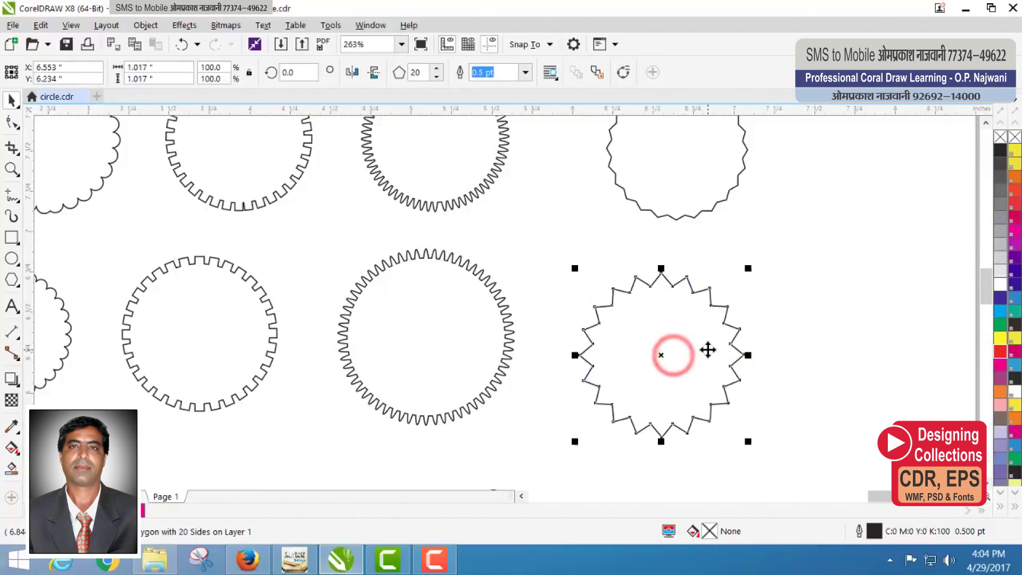
# Pull an outer point node of the 20-sided polygon slightly inward with the Shape tool to make all its points shallower.
pyautogui.click(8, 124)
pyautogui.moveTo(636, 277); pyautogui.dragTo(639, 284)
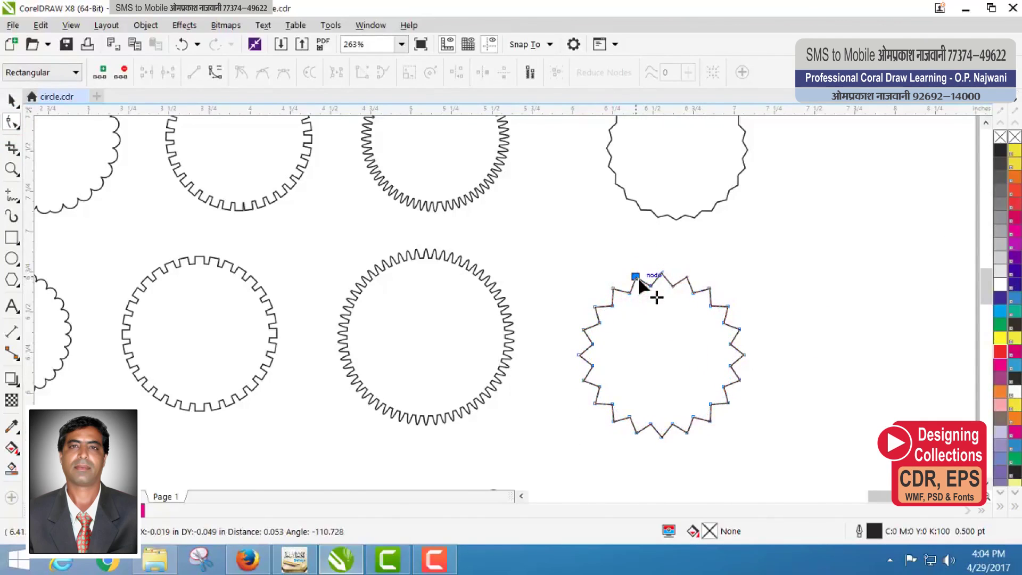
pyautogui.moveTo(638, 277); pyautogui.dragTo(692, 304)
pyautogui.click(12, 170)
pyautogui.press('space')
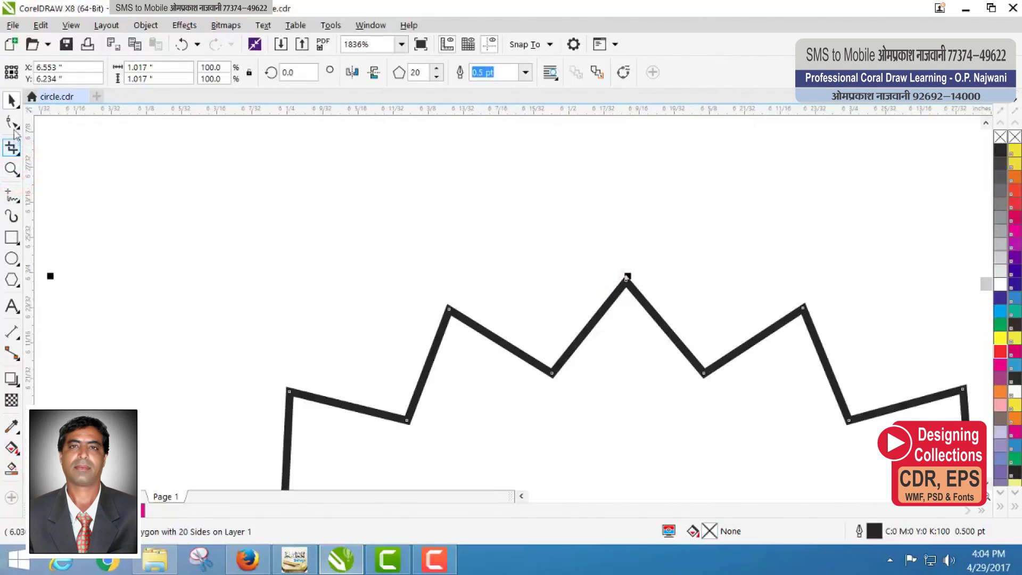
pyautogui.press('F10')
pyautogui.moveTo(448, 308); pyautogui.dragTo(459, 343)
pyautogui.click(12, 169)
pyautogui.rightClick(317, 221)
pyautogui.press('space')
pyautogui.click(756, 239)
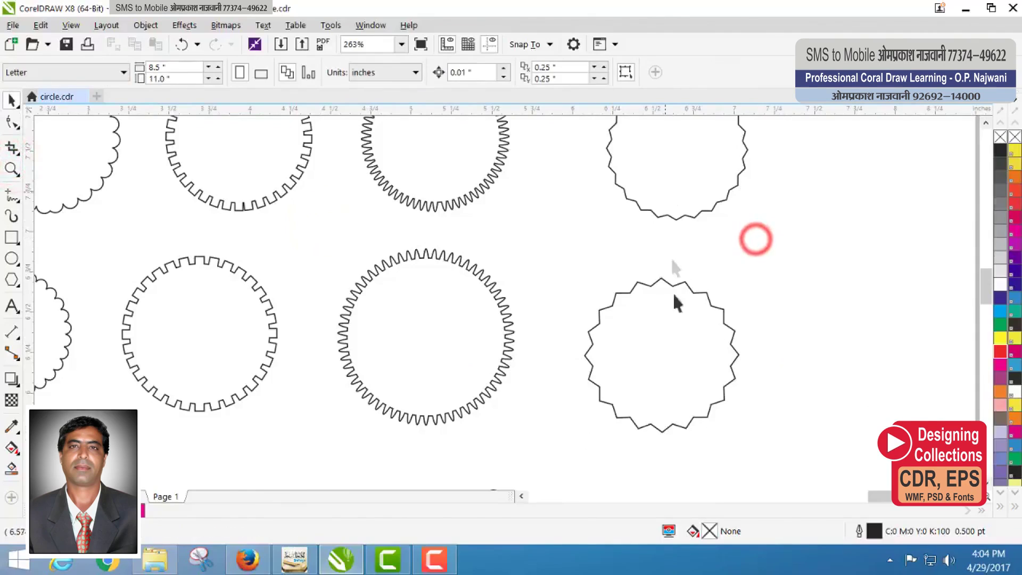
# Move the row of self-made practice outlines off the page, to the left of the heading.
pyautogui.click(675, 347)
pyautogui.press('space')
pyautogui.rightClick(510, 293)
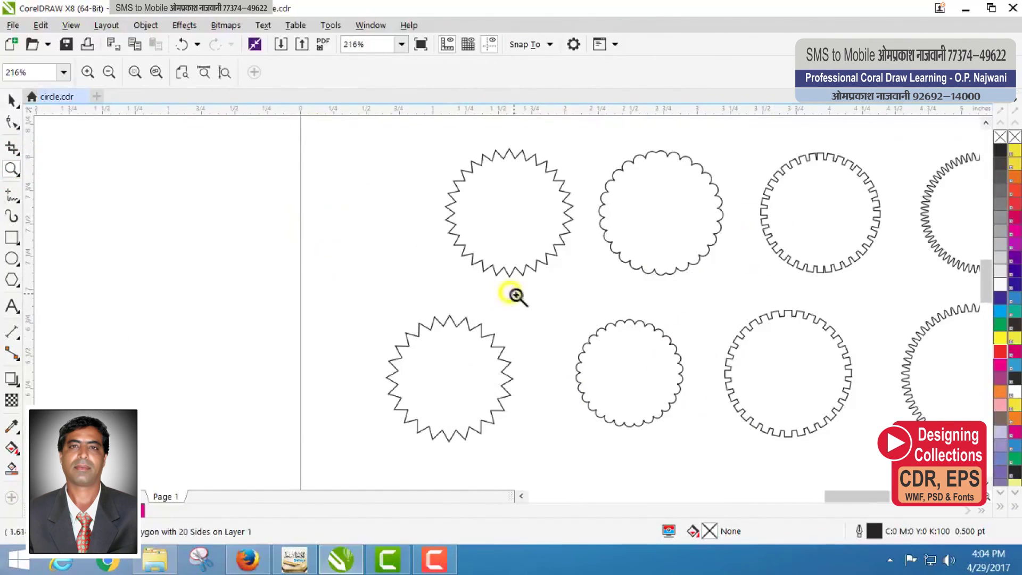
pyautogui.rightClick(611, 342)
pyautogui.press('space')
pyautogui.moveTo(289, 328); pyautogui.dragTo(256, 212)
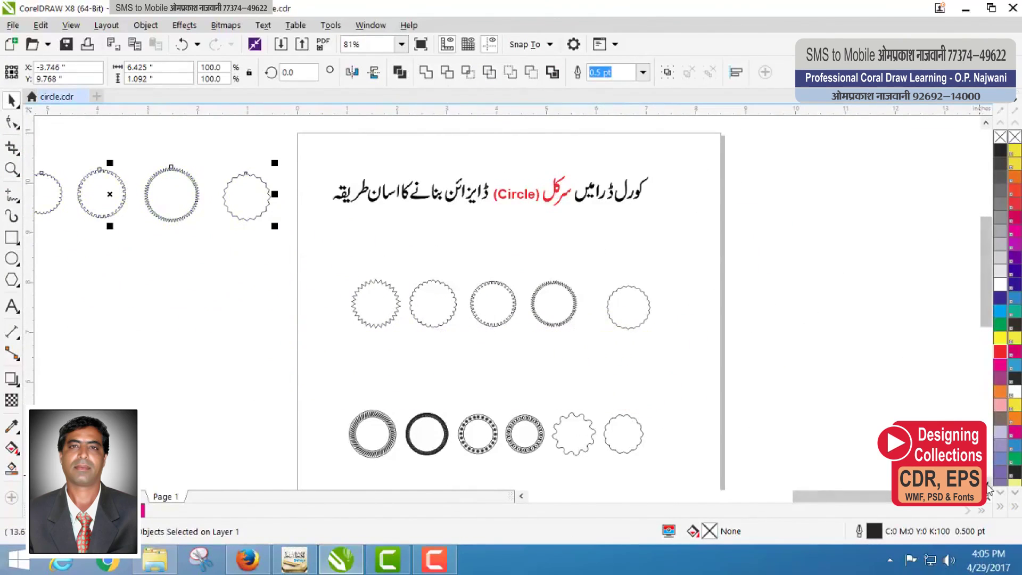
# Draw a circle about 1.08 inches across below the slanted-stroke ring sample and add a concentric inner copy about 0.73 inches across.
pyautogui.scroll(-2, 988, 488)
pyautogui.press('z')
pyautogui.moveTo(321, 329); pyautogui.dragTo(658, 480)
pyautogui.press('space')
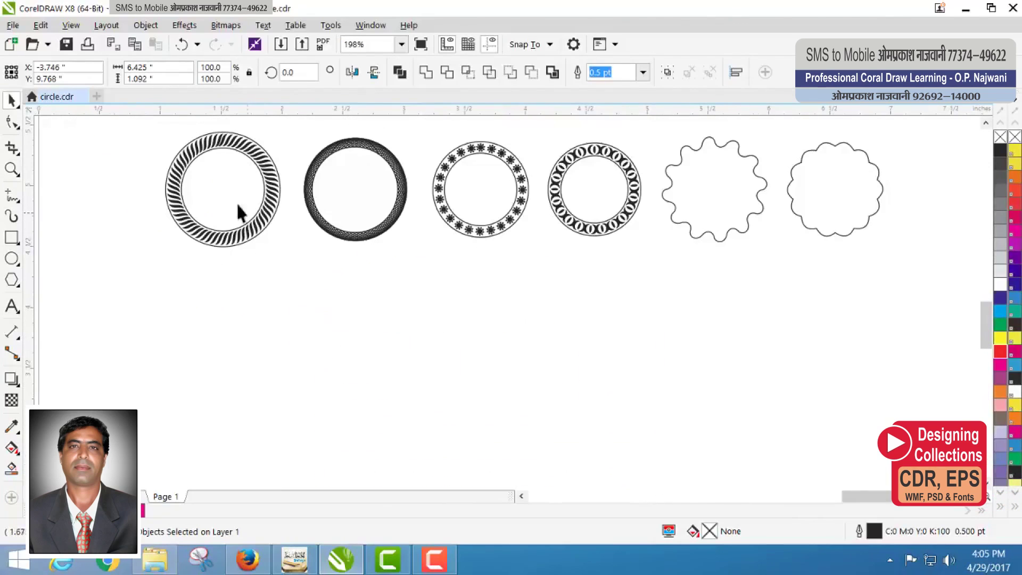
pyautogui.moveTo(142, 136); pyautogui.dragTo(296, 251)
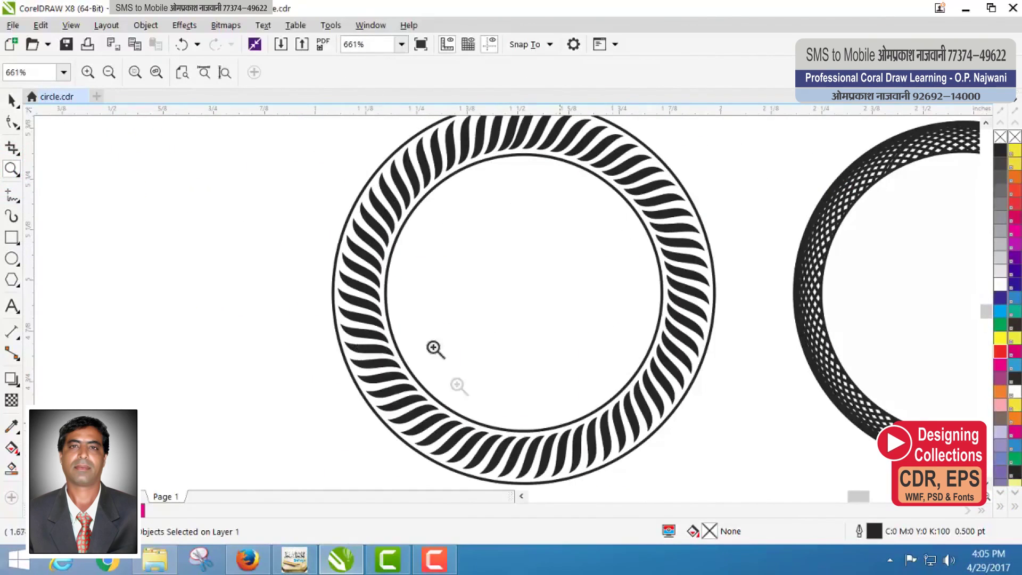
pyautogui.rightClick(490, 297)
pyautogui.moveTo(103, 232); pyautogui.dragTo(288, 385)
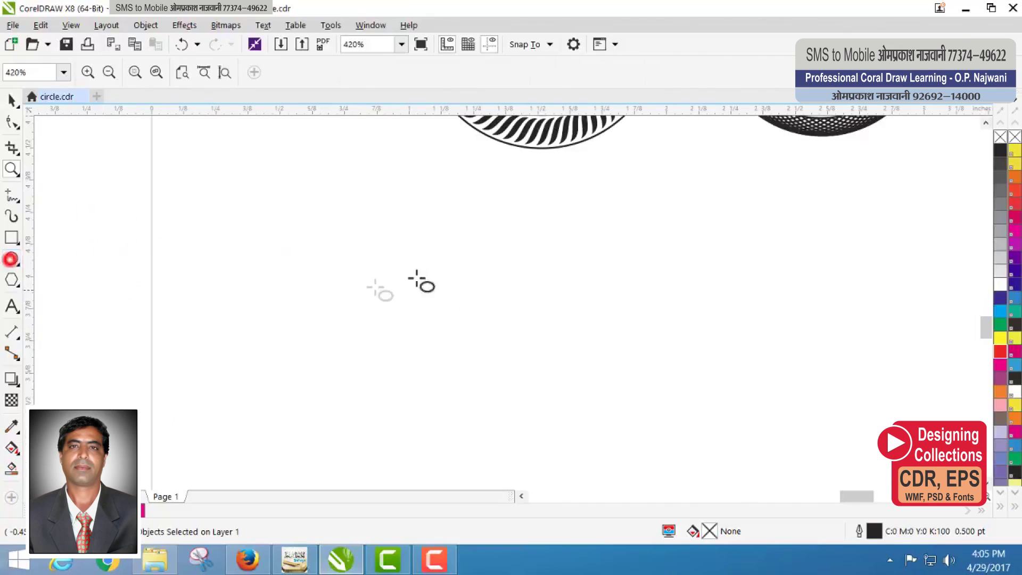
pyautogui.moveTo(422, 215)
pyautogui.mouseDown()
pyautogui.moveTo(578, 418)
pyautogui.moveTo(647, 481)
pyautogui.mouseUp()
pyautogui.moveTo(553, 346); pyautogui.dragTo(535, 324)
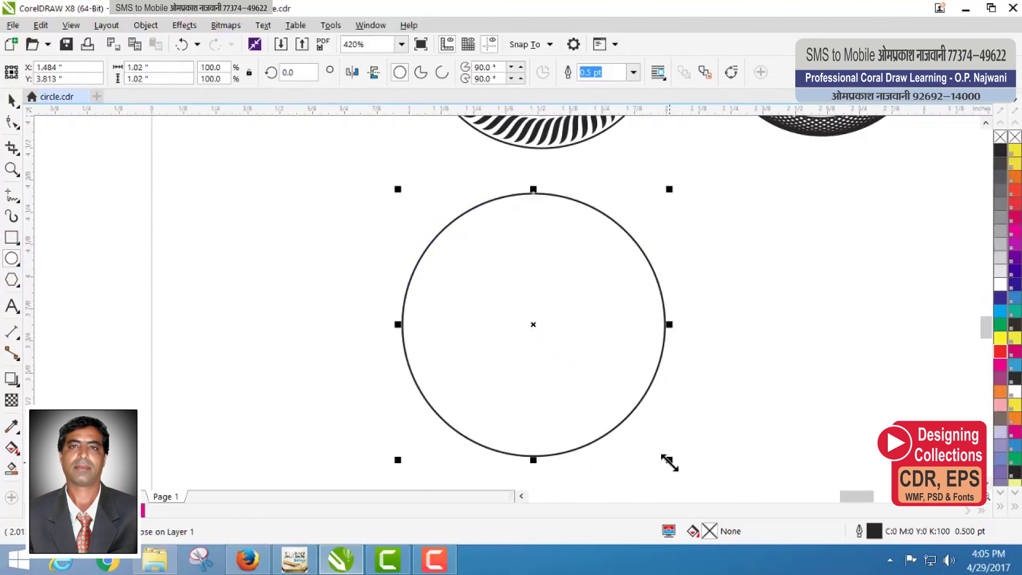
pyautogui.moveTo(669, 463); pyautogui.dragTo(677, 469)
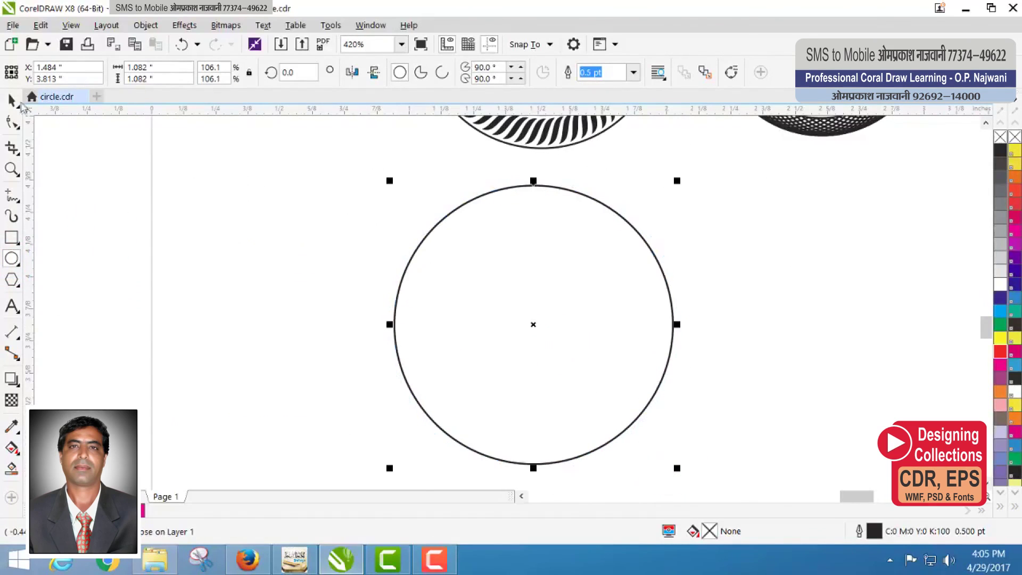
pyautogui.moveTo(680, 179); pyautogui.dragTo(682, 226)
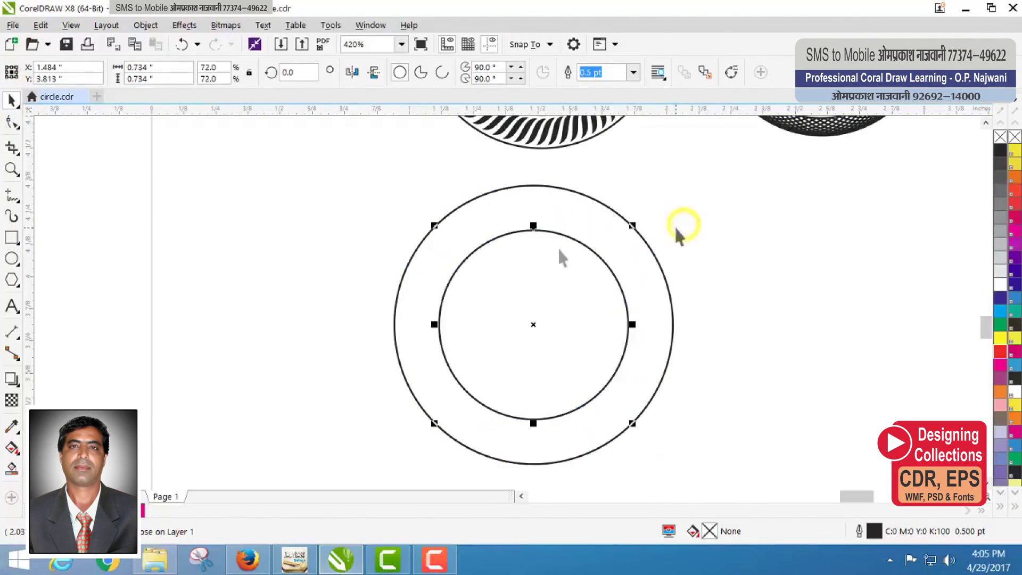
# Draw a narrow closed three-node shape about 0.19 by 0.41 inches to the left of the two circles.
pyautogui.click(199, 336)
pyautogui.click(201, 287)
pyautogui.click(248, 230)
pyautogui.click(248, 230)
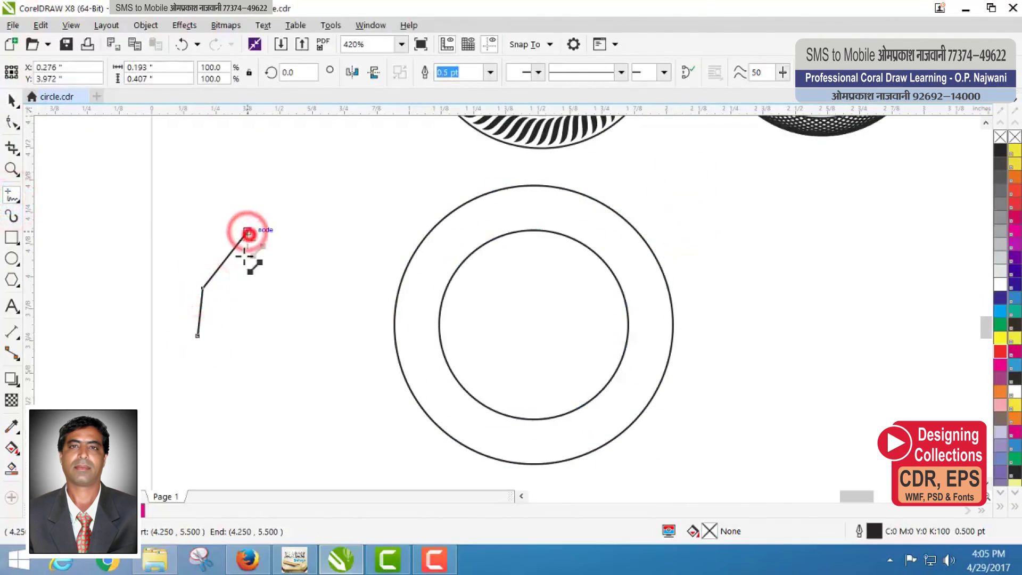
pyautogui.click(197, 336)
# Convert the long side of the narrow three-node shape to a curve and bow it outward to the right.
pyautogui.press('z')
pyautogui.moveTo(137, 216); pyautogui.dragTo(304, 380)
pyautogui.press('space')
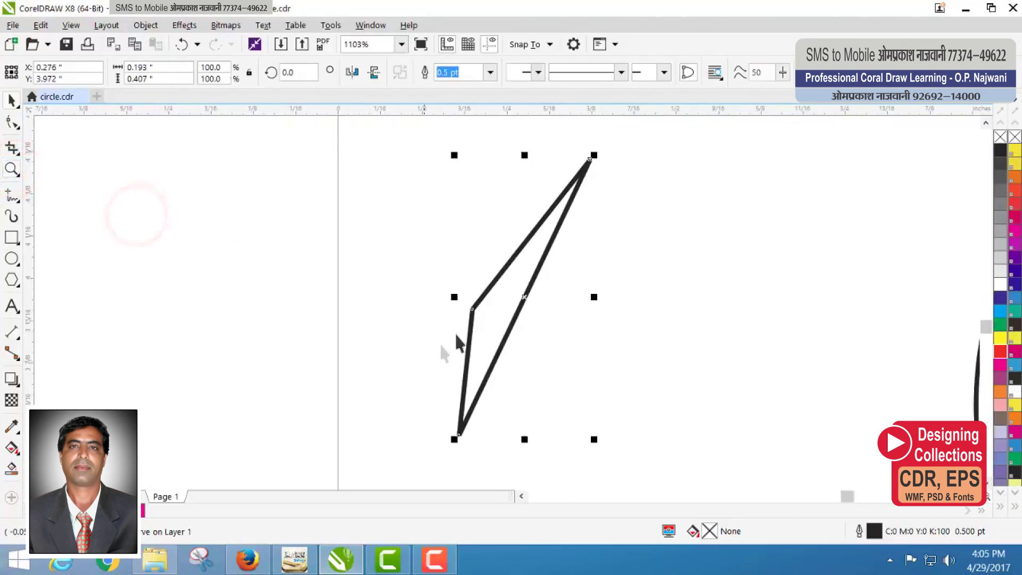
pyautogui.click(11, 124)
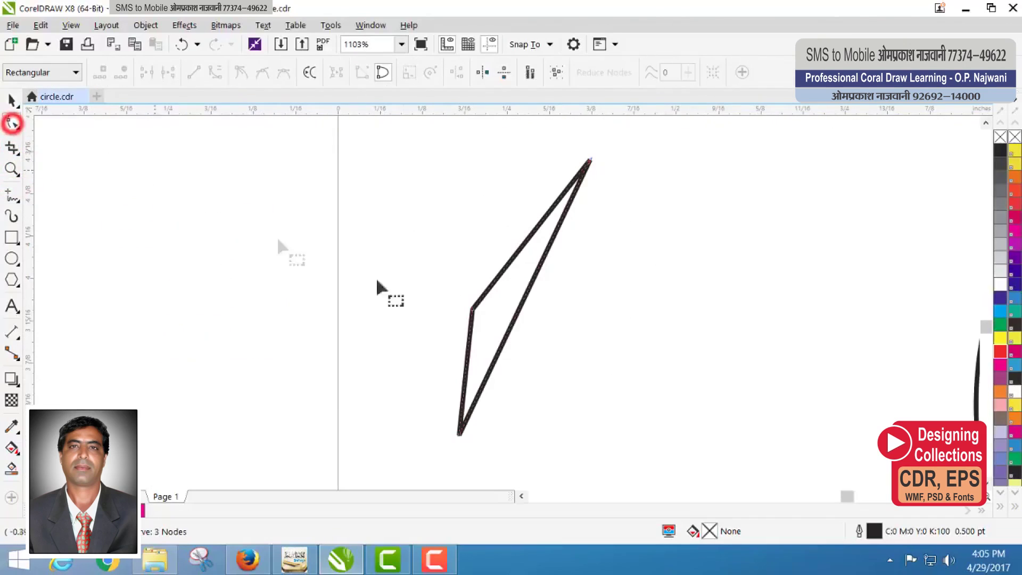
pyautogui.click(215, 72)
pyautogui.click(523, 308)
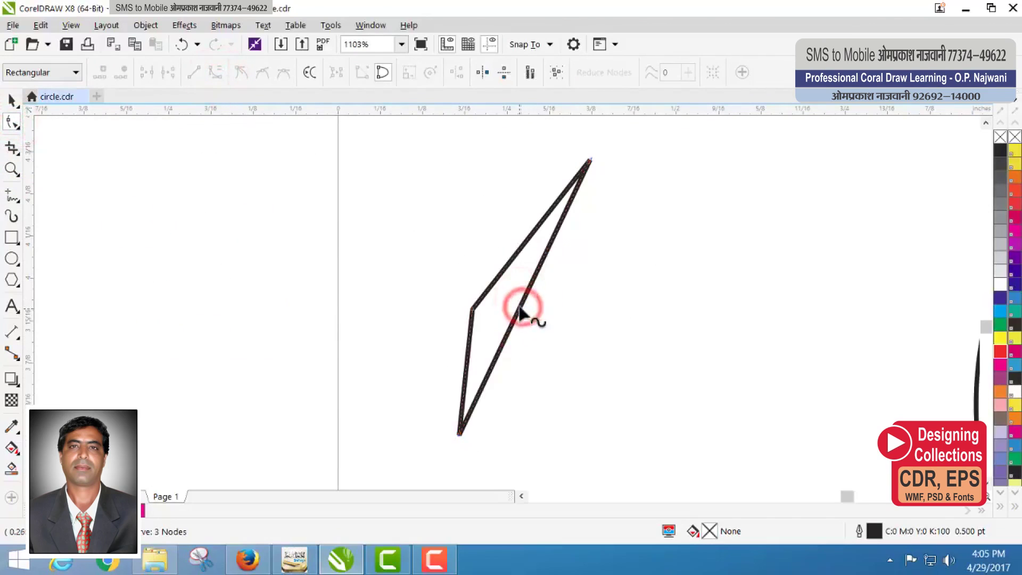
pyautogui.moveTo(523, 304); pyautogui.dragTo(550, 362)
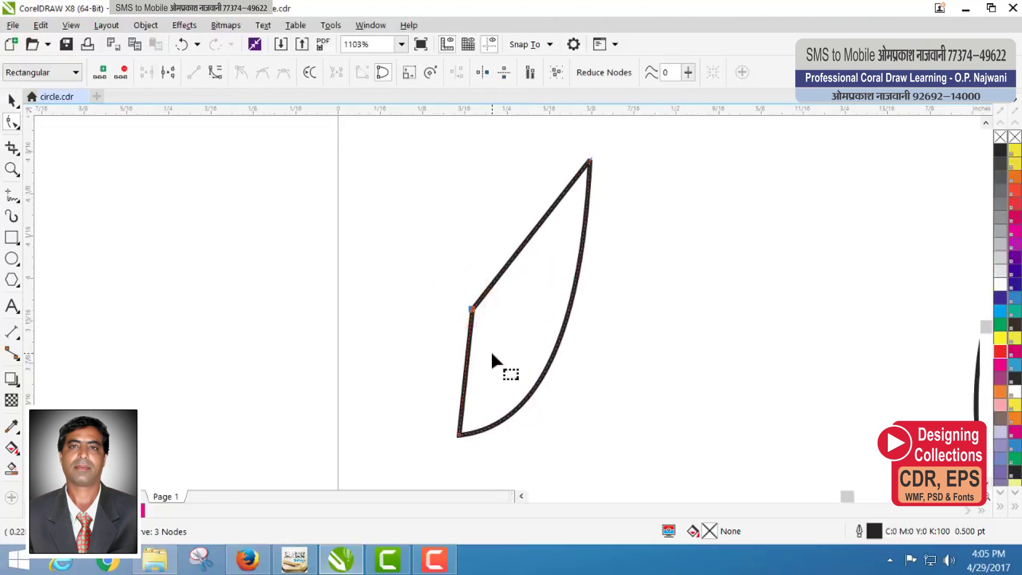
# Delete the shape's left corner node, then convert the remaining straight side to a curve and bow it to the left.
pyautogui.press('Delete')
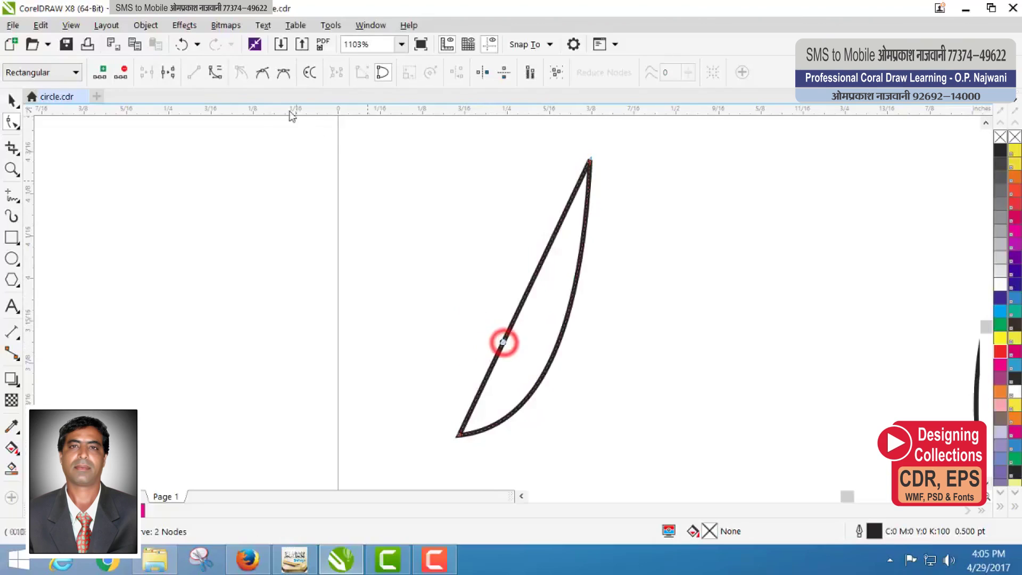
pyautogui.click(215, 72)
pyautogui.moveTo(519, 314); pyautogui.dragTo(512, 219)
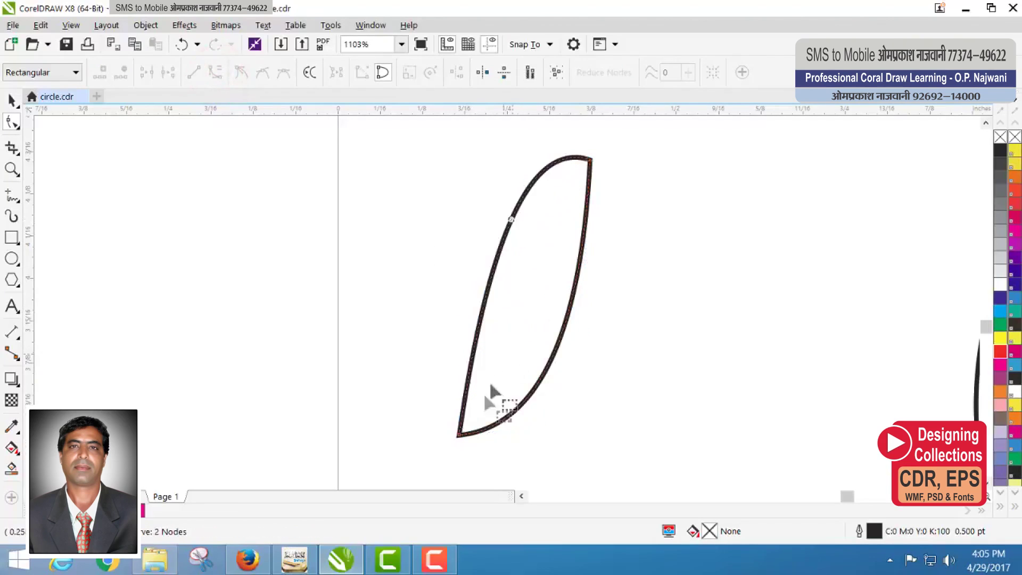
# Adjust the curve handles at both end nodes to turn the leaf shape into a slim S-shaped stroke.
pyautogui.click(458, 435)
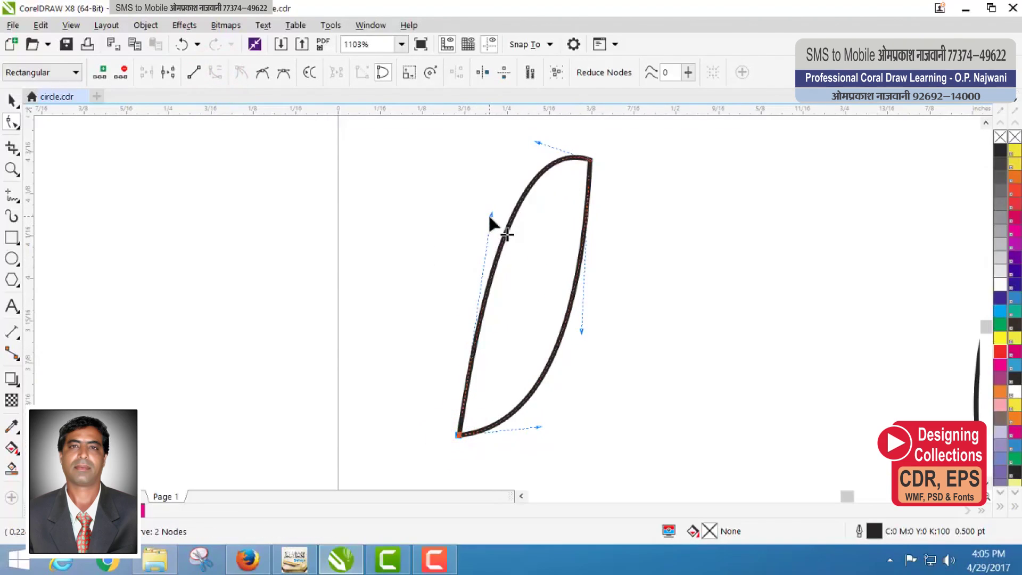
pyautogui.moveTo(498, 235); pyautogui.dragTo(554, 262)
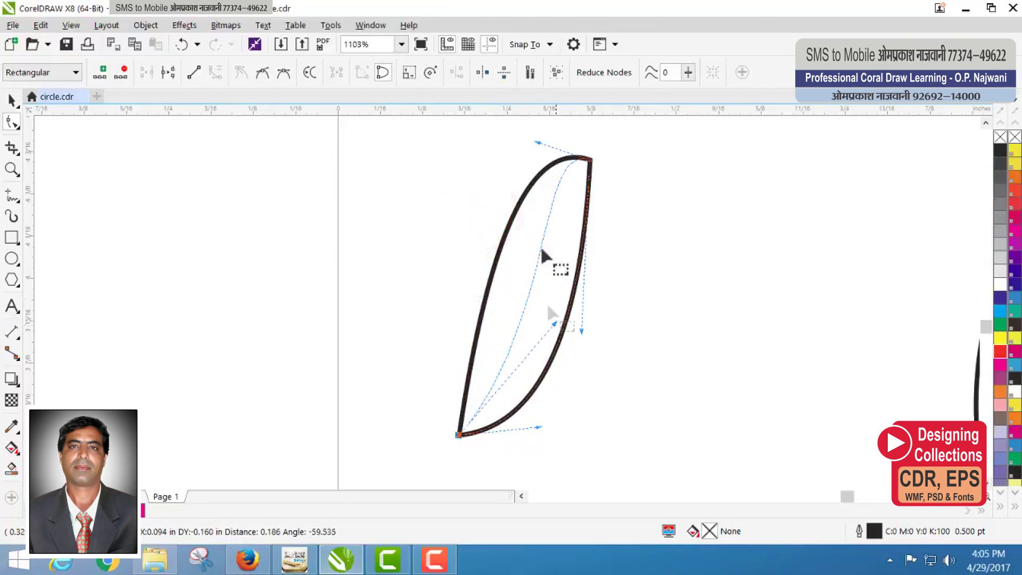
pyautogui.moveTo(537, 144); pyautogui.dragTo(474, 181)
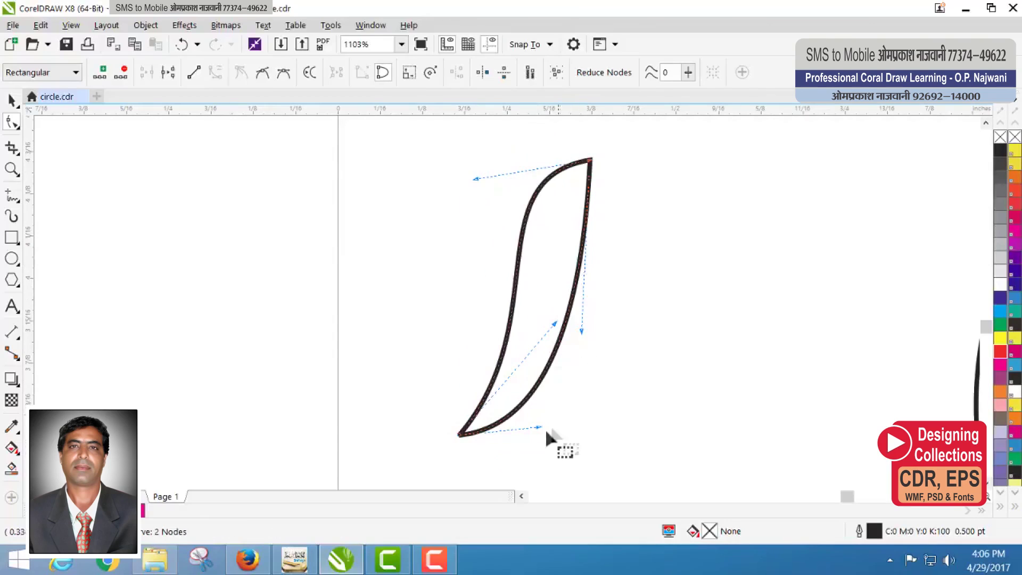
pyautogui.moveTo(538, 428); pyautogui.dragTo(570, 431)
pyautogui.moveTo(583, 331); pyautogui.dragTo(522, 229)
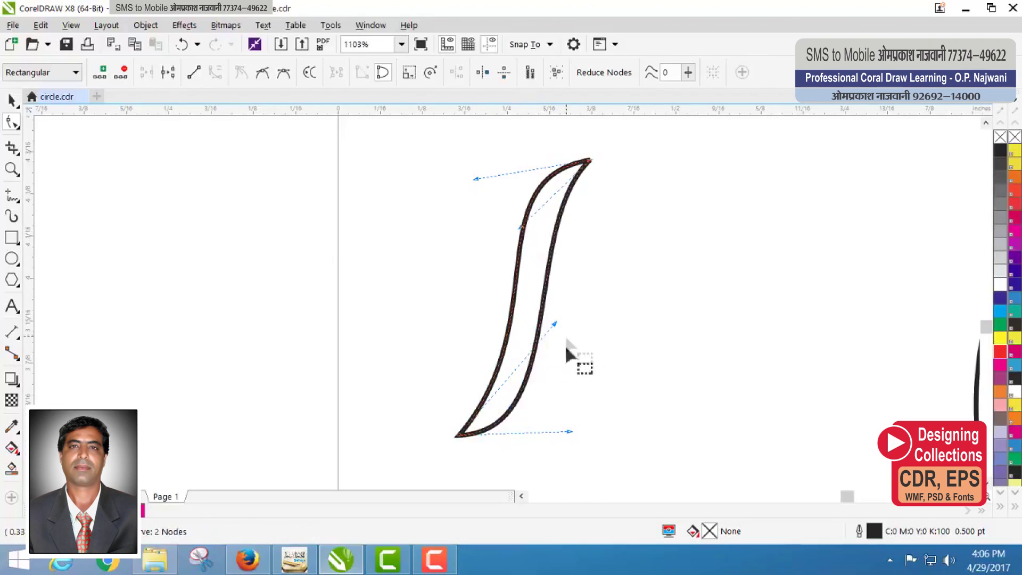
pyautogui.moveTo(568, 431); pyautogui.dragTo(590, 428)
pyautogui.moveTo(476, 178); pyautogui.dragTo(447, 206)
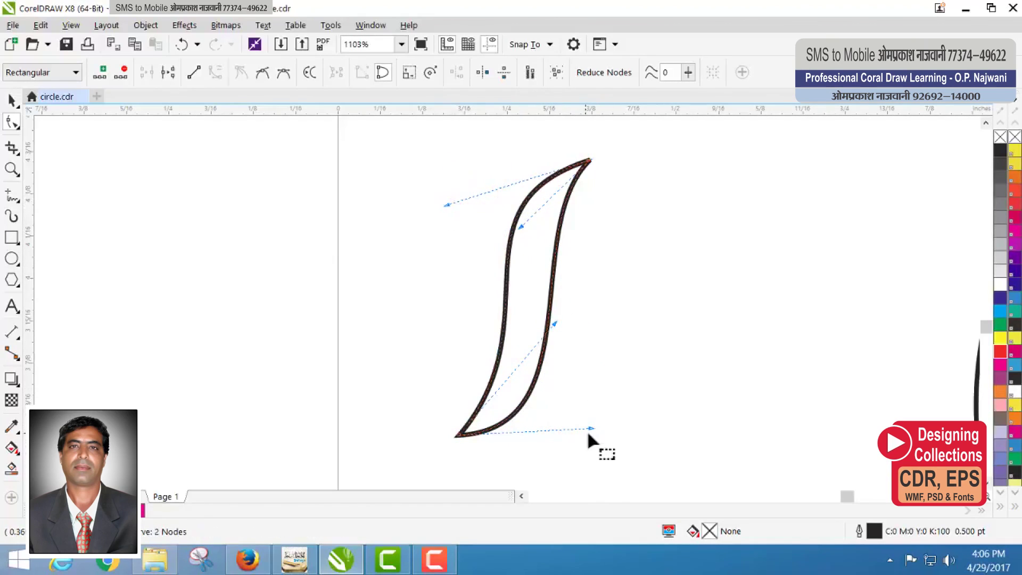
pyautogui.moveTo(591, 429); pyautogui.dragTo(612, 423)
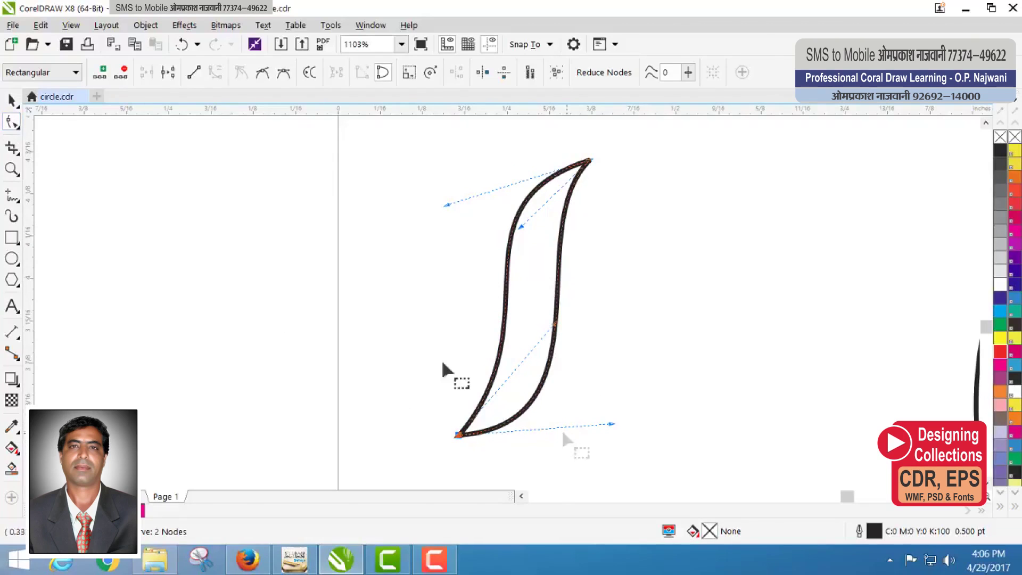
# Scale the S-shaped stroke to about 0.052 by 0.109 inches and place it between the two circles, centred horizontally at their top.
pyautogui.rightClick(200, 222)
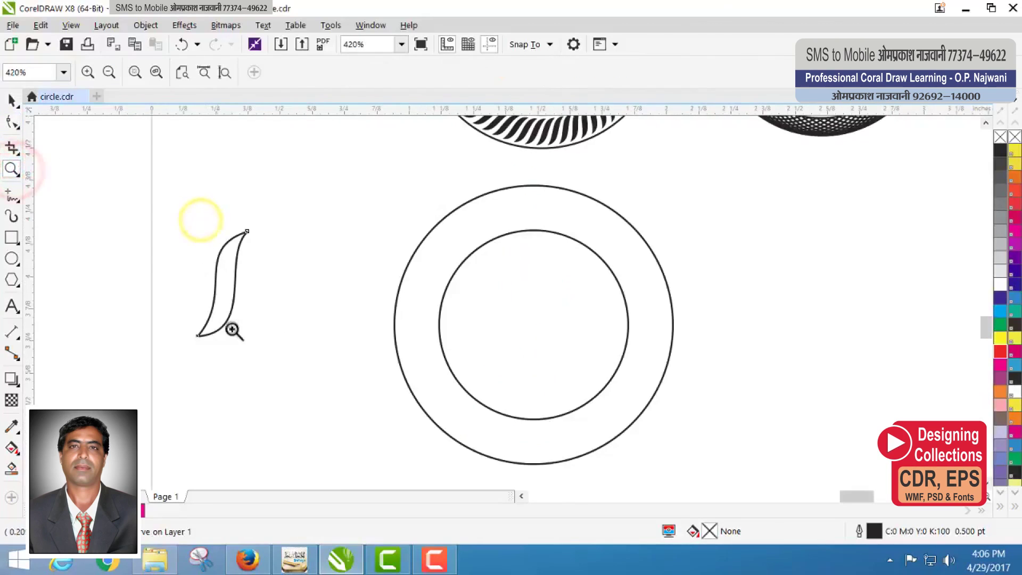
pyautogui.press('space')
pyautogui.moveTo(247, 231); pyautogui.dragTo(538, 211)
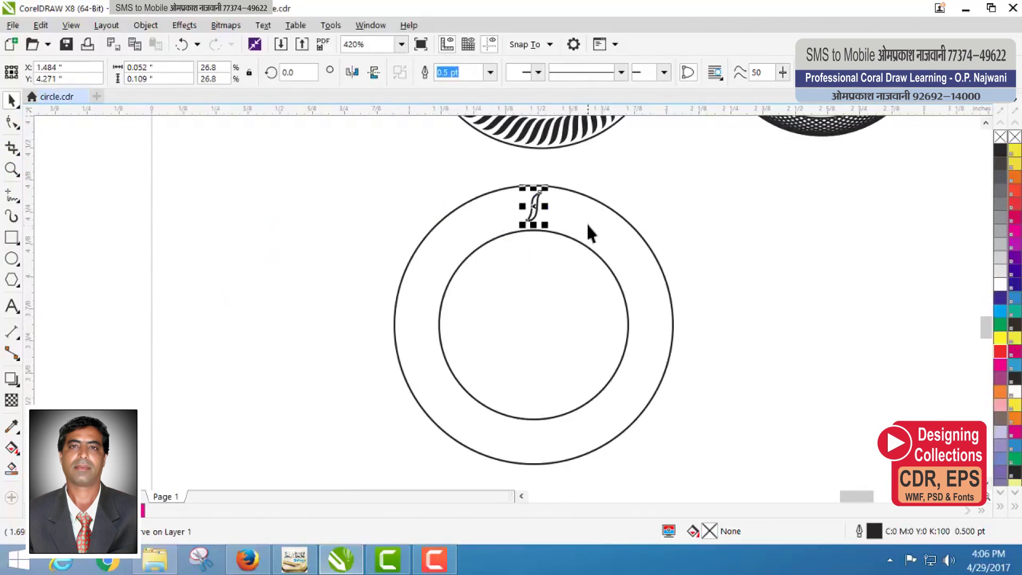
pyautogui.keyDown('shift'); pyautogui.click(558, 233); pyautogui.keyUp('shift')
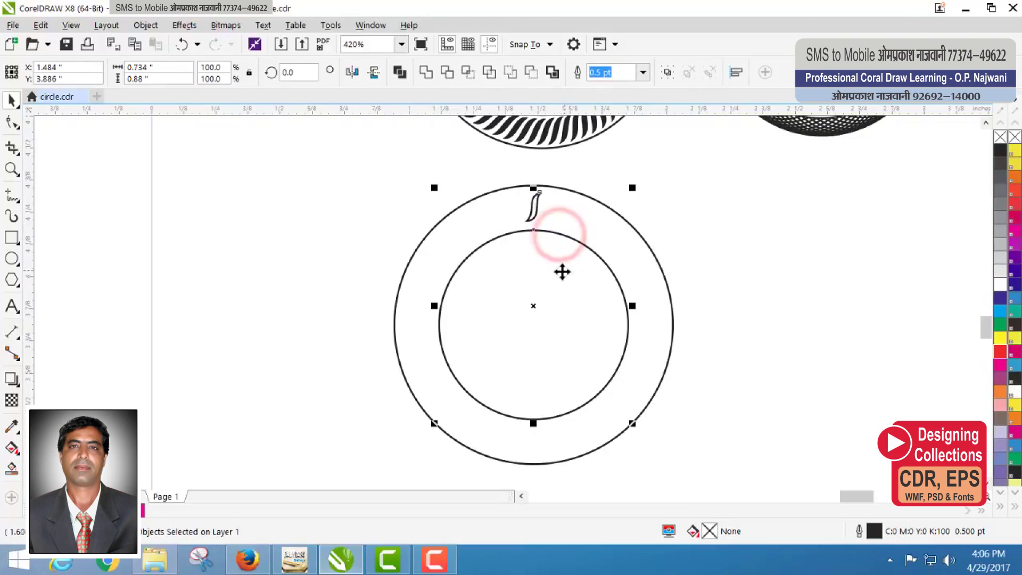
pyautogui.click(12, 170)
pyautogui.moveTo(468, 171); pyautogui.dragTo(586, 272)
pyautogui.press('space')
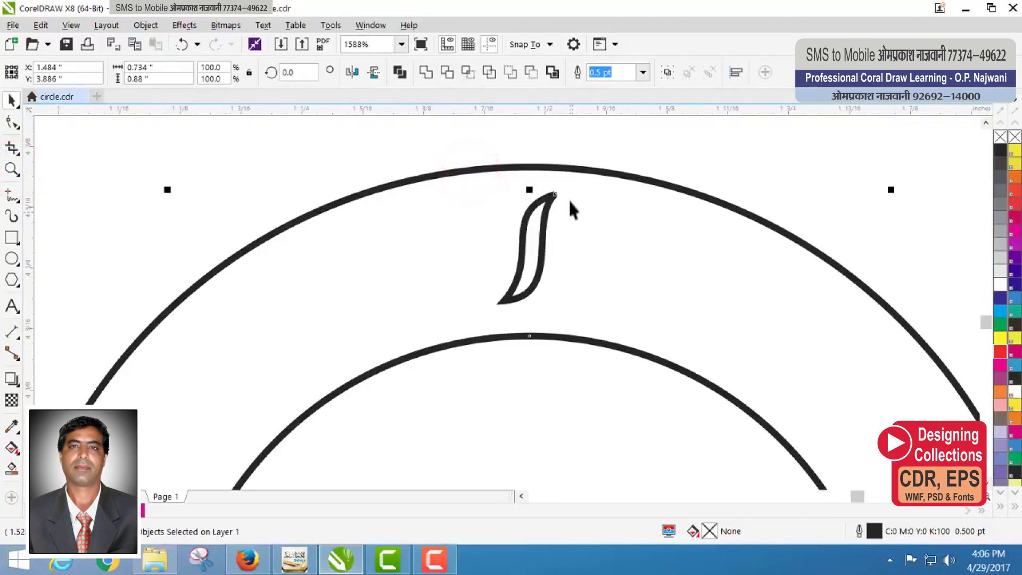
# Enlarge the S-shaped stroke to about 0.059 by 0.125 inches and give it a black fill with no outline.
pyautogui.click(395, 143)
pyautogui.click(543, 271)
pyautogui.moveTo(559, 190); pyautogui.dragTo(563, 183)
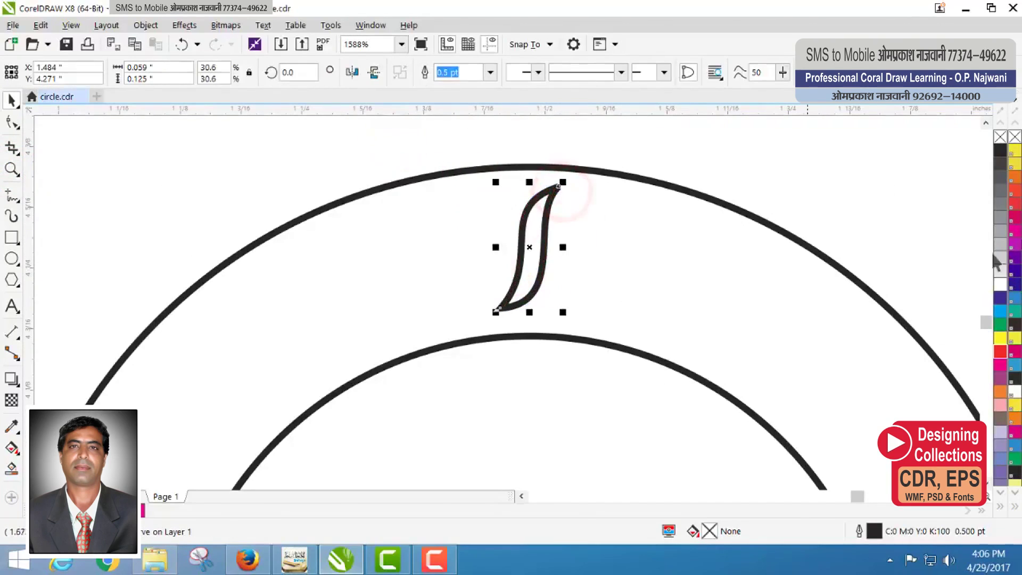
pyautogui.click(1000, 151)
pyautogui.rightClick(1000, 138)
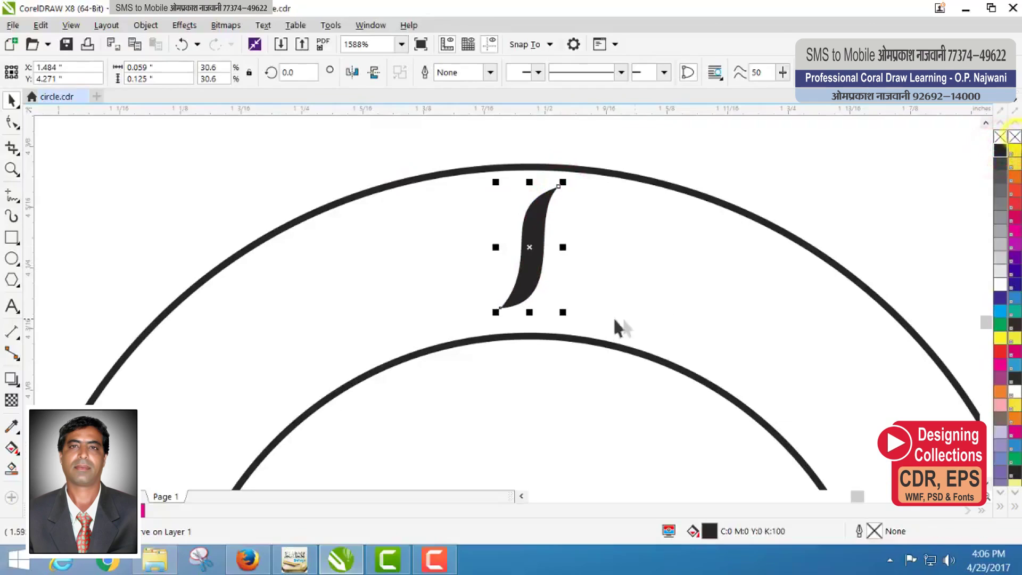
# Enlarge the S-shaped stroke to about 0.072 by 0.152 inches so it nearly spans the gap between the two circles.
pyautogui.moveTo(566, 182); pyautogui.dragTo(569, 176)
pyautogui.moveTo(489, 328); pyautogui.dragTo(487, 329)
pyautogui.keyDown('shift'); pyautogui.click(517, 338); pyautogui.keyUp('shift')
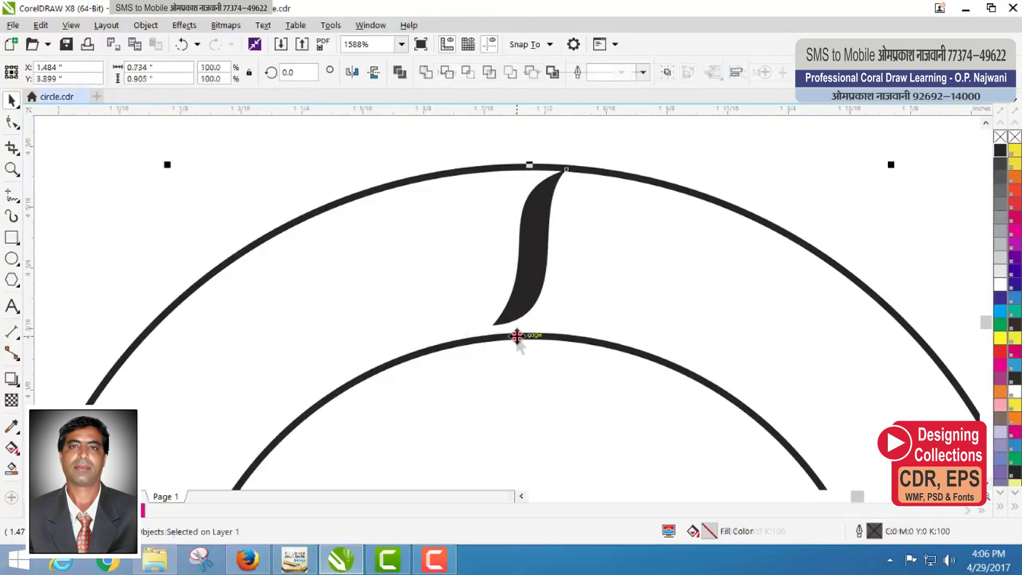
pyautogui.click(599, 142)
pyautogui.click(548, 213)
pyautogui.moveTo(572, 167); pyautogui.dragTo(568, 173)
# Set the stroke's rotation centre at the circles' common centre and make a copy rotated about 6 degrees clockwise.
pyautogui.click(12, 169)
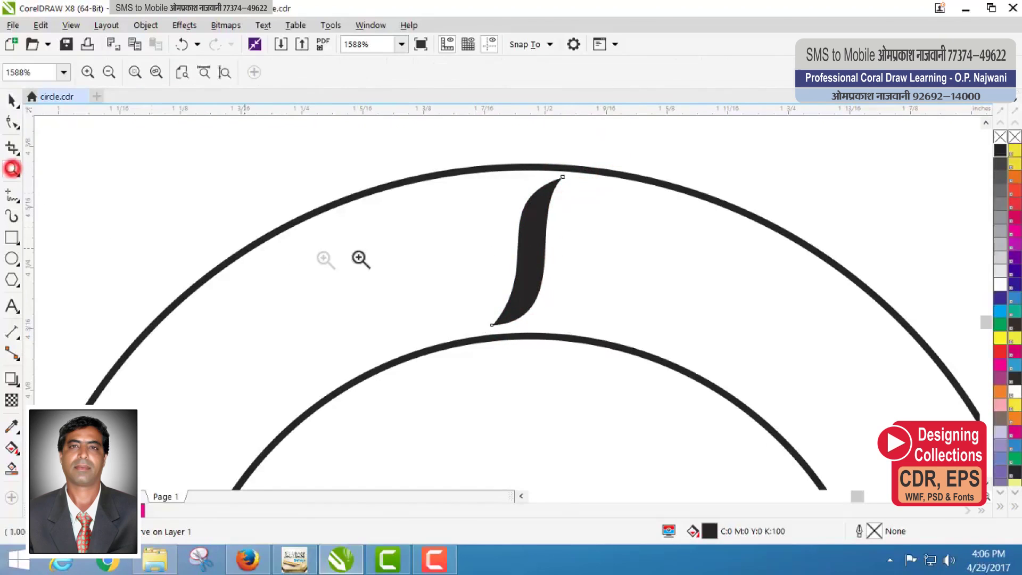
pyautogui.rightClick(365, 253)
pyautogui.press('space')
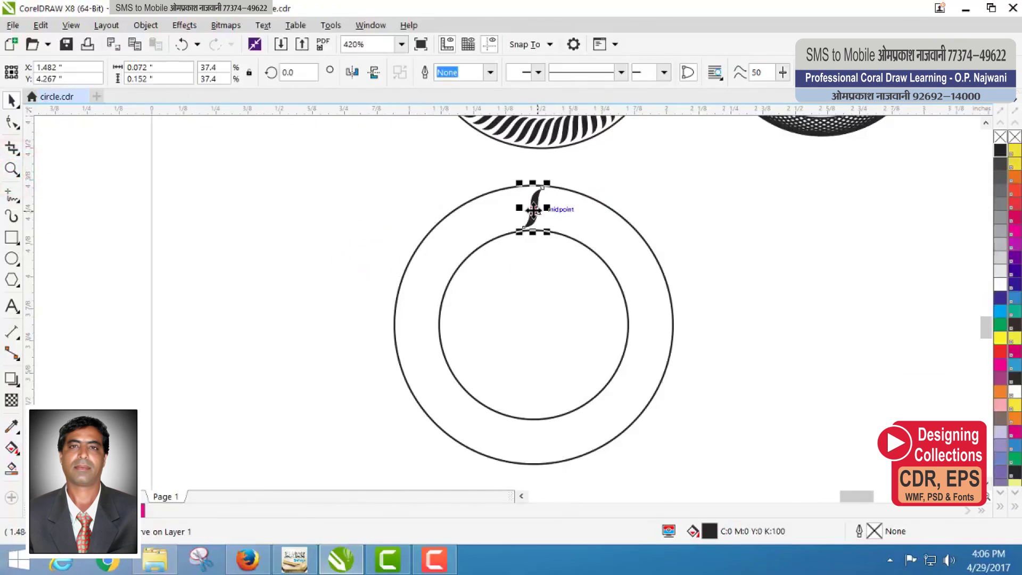
pyautogui.moveTo(533, 207); pyautogui.dragTo(533, 323)
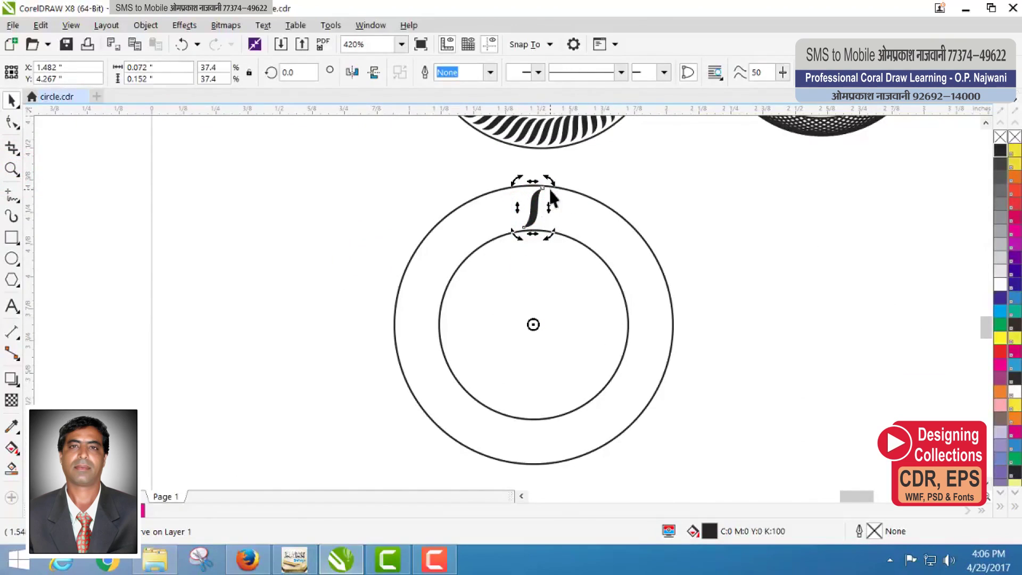
pyautogui.moveTo(552, 185); pyautogui.dragTo(563, 188)
# Repeat the rotated duplication of the S-shaped stroke until the copies fill the whole band between the two circles.
pyautogui.hotkey('ctrl', 'r')
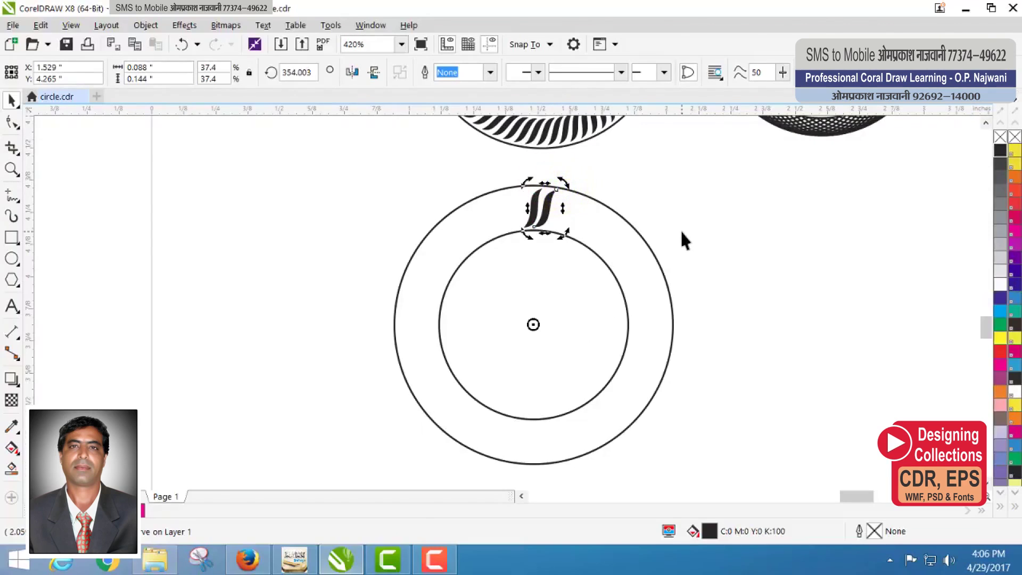
pyautogui.hotkey('ctrl', 'r')
pyautogui.hotkey('ctrl', 'r')
pyautogui.hotkey('ctrl', 'r')
pyautogui.hotkey('ctrl', 'r')
pyautogui.hotkey('ctrl', 'r')
pyautogui.hotkey('ctrl', 'r')
pyautogui.hotkey('ctrl', 'r')
pyautogui.hotkey('ctrl', 'r')
pyautogui.hotkey('ctrl', 'r')
pyautogui.hotkey('ctrl', 'r')
pyautogui.hotkey('ctrl', 'r')
pyautogui.hotkey('ctrl', 'r')
pyautogui.hotkey('ctrl', 'r')
pyautogui.hotkey('ctrl', 'r')
pyautogui.hotkey('ctrl', 'r')
pyautogui.hotkey('ctrl', 'r')
pyautogui.hotkey('ctrl', 'r')
pyautogui.hotkey('ctrl', 'r')
pyautogui.hotkey('ctrl', 'r')
pyautogui.hotkey('ctrl', 'r')
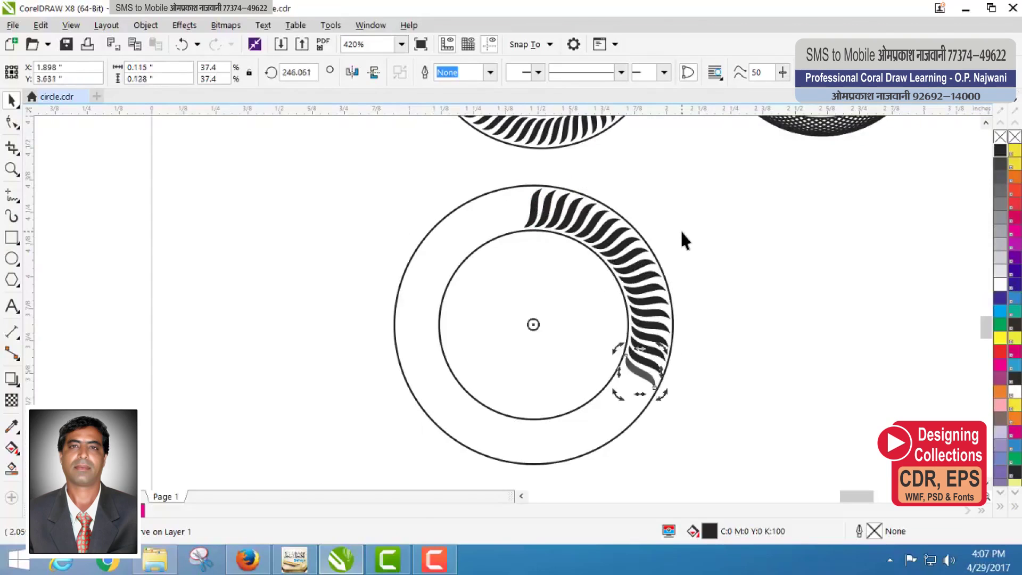
pyautogui.hotkey('ctrl', 'r')
pyautogui.hotkey('ctrl', 'r')
pyautogui.hotkey('ctrl', 'r')
pyautogui.hotkey('ctrl', 'r')
pyautogui.hotkey('ctrl', 'r')
pyautogui.hotkey('ctrl', 'r')
pyautogui.hotkey('ctrl', 'r')
pyautogui.hotkey('ctrl', 'r')
pyautogui.hotkey('ctrl', 'r')
pyautogui.hotkey('ctrl', 'r')
pyautogui.hotkey('ctrl', 'r')
pyautogui.hotkey('ctrl', 'r')
pyautogui.hotkey('ctrl', 'r')
pyautogui.hotkey('ctrl', 'r')
pyautogui.hotkey('ctrl', 'r')
pyautogui.hotkey('ctrl', 'r')
pyautogui.hotkey('ctrl', 'r')
pyautogui.hotkey('ctrl', 'r')
pyautogui.hotkey('ctrl', 'r')
pyautogui.hotkey('ctrl', 'r')
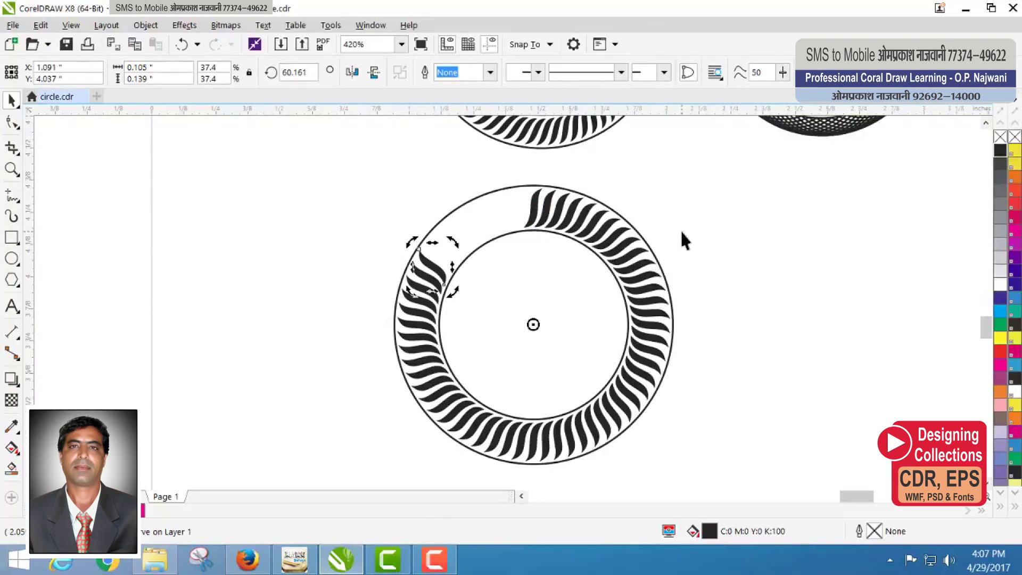
pyautogui.hotkey('ctrl', 'r')
pyautogui.hotkey('ctrl', 'r')
pyautogui.hotkey('ctrl', 'r')
pyautogui.hotkey('ctrl', 'r')
pyautogui.hotkey('ctrl', 'r')
pyautogui.hotkey('ctrl', 'r')
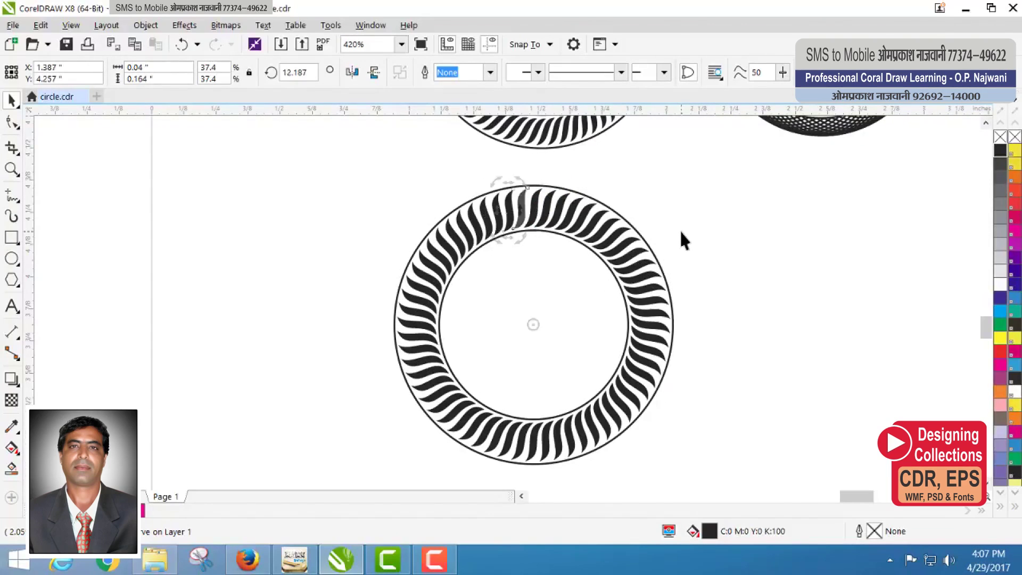
pyautogui.click(721, 357)
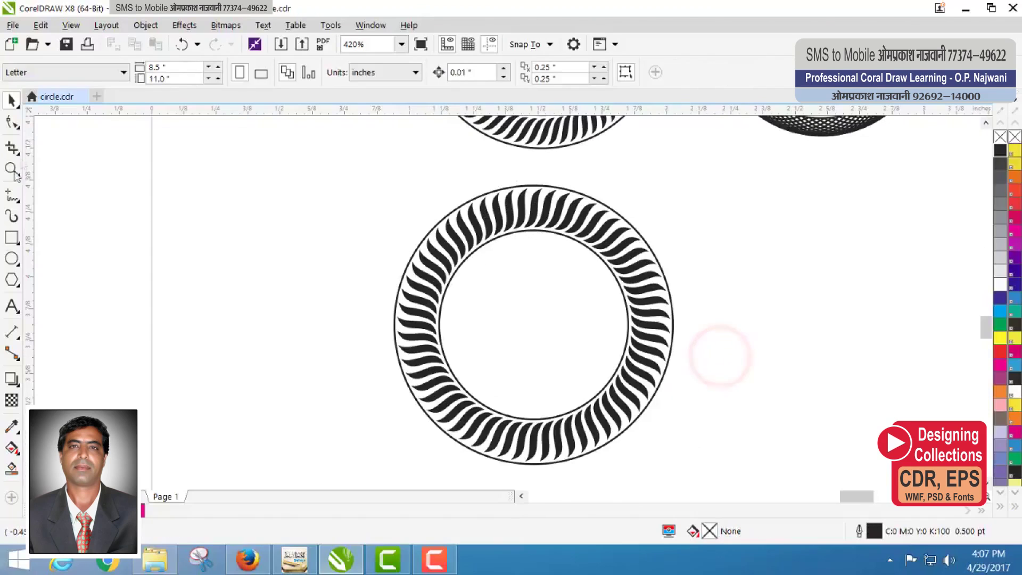
# Scale the complete S-stroke ring, including both circles, down proportionally to roughly match the ornament rings above it.
pyautogui.rightClick(449, 265)
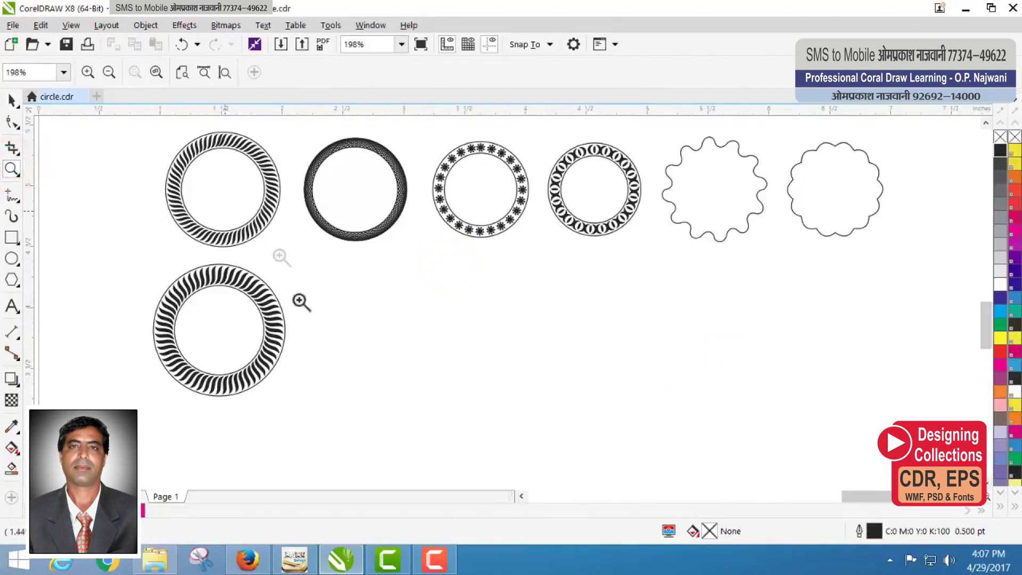
pyautogui.press('space')
pyautogui.moveTo(153, 269)
pyautogui.mouseDown()
pyautogui.moveTo(311, 415)
pyautogui.moveTo(260, 371)
pyautogui.mouseUp()
pyautogui.click(139, 242)
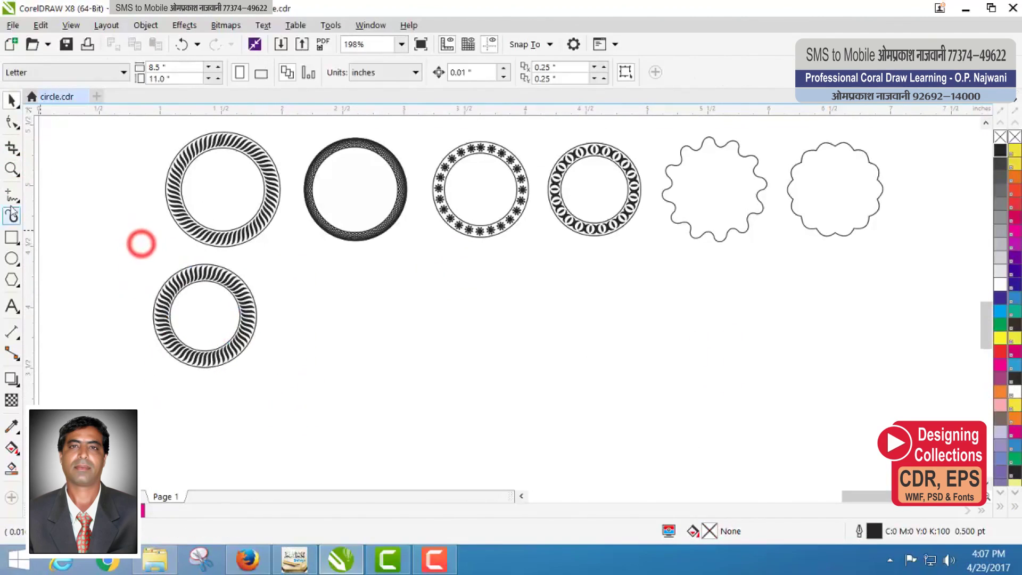
# Examine the lattice-patterned ring, second in the row of sample designs, up close.
pyautogui.click(12, 169)
pyautogui.moveTo(303, 135); pyautogui.dragTo(431, 247)
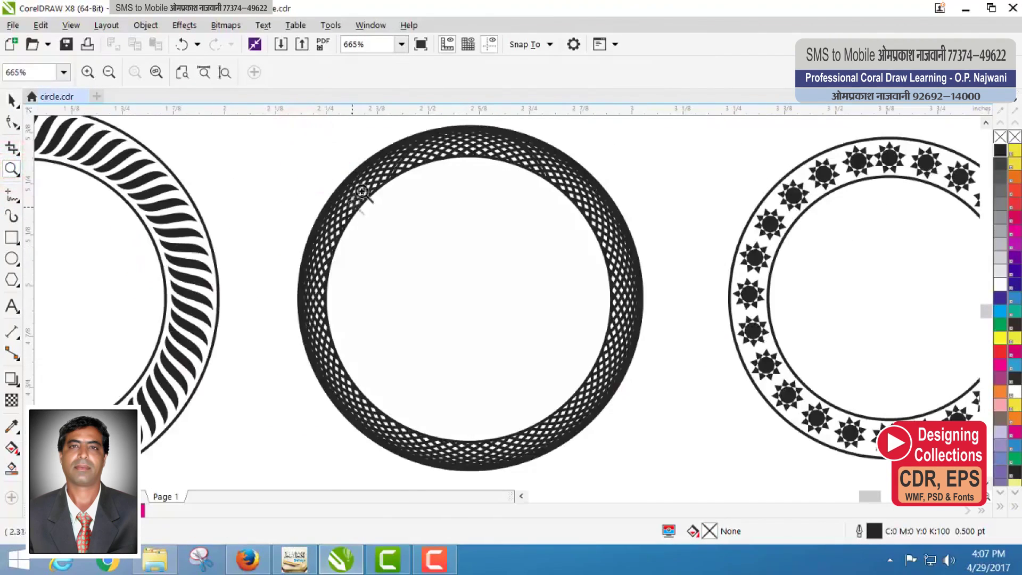